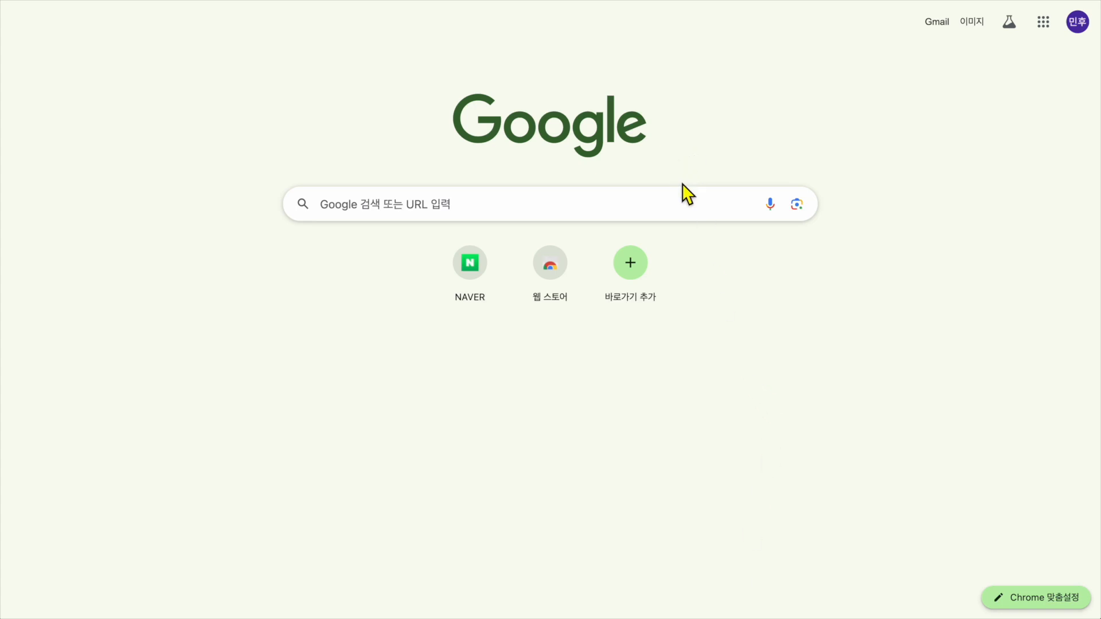
Step: Open the gamma.app website and switch its display language to Korean (한국어)
{"action": "left_click", "coordinate": [701, 204]}
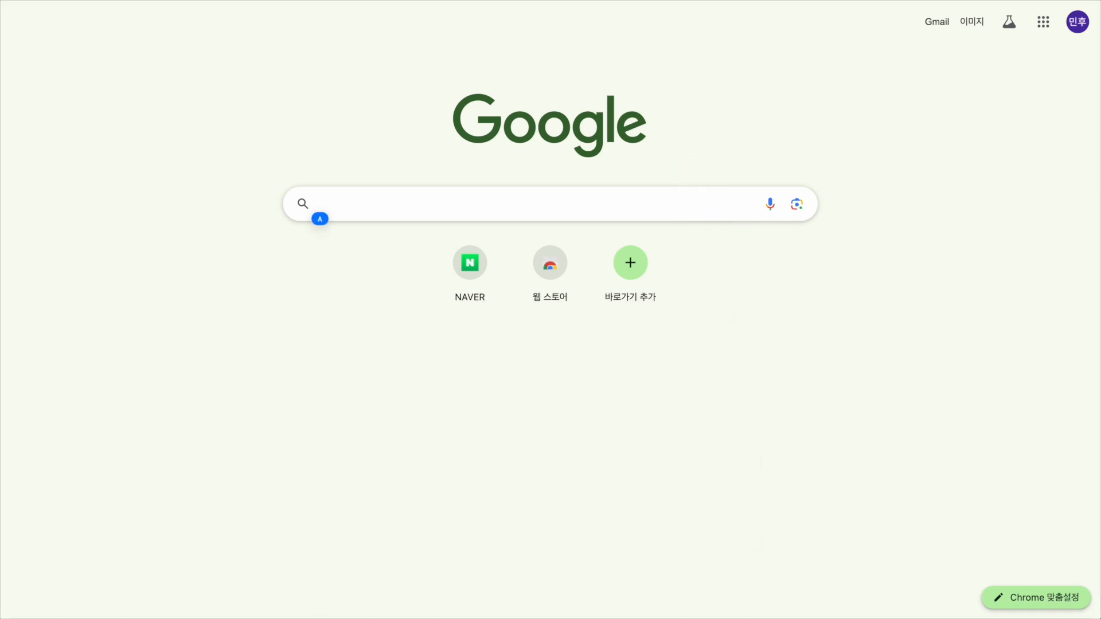
{"action": "type", "text": "gam"}
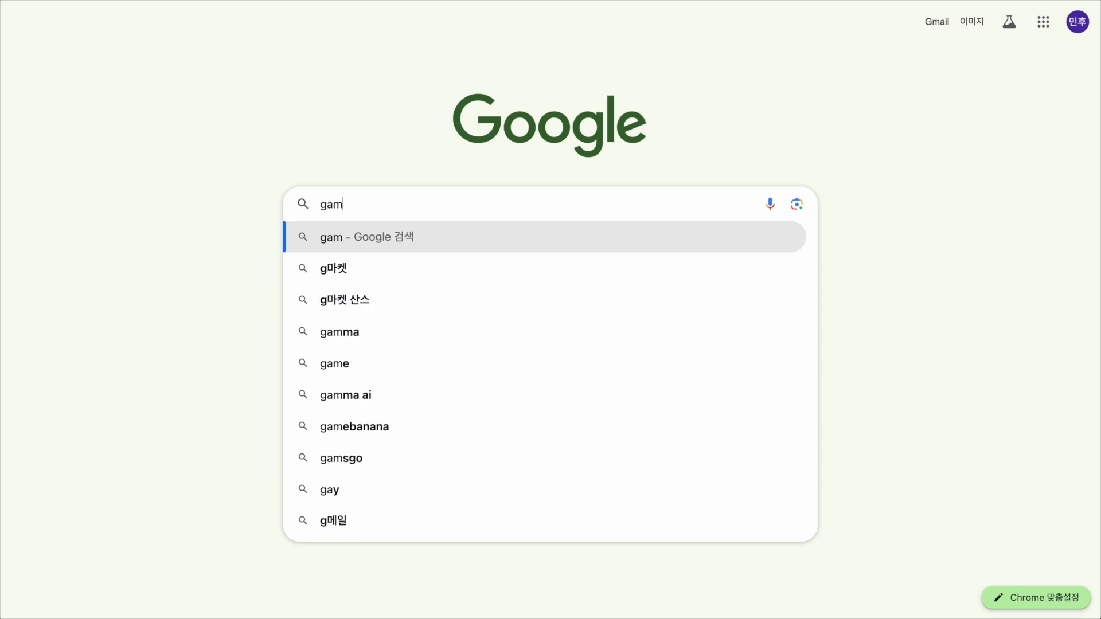
{"action": "type", "text": "ma.app"}
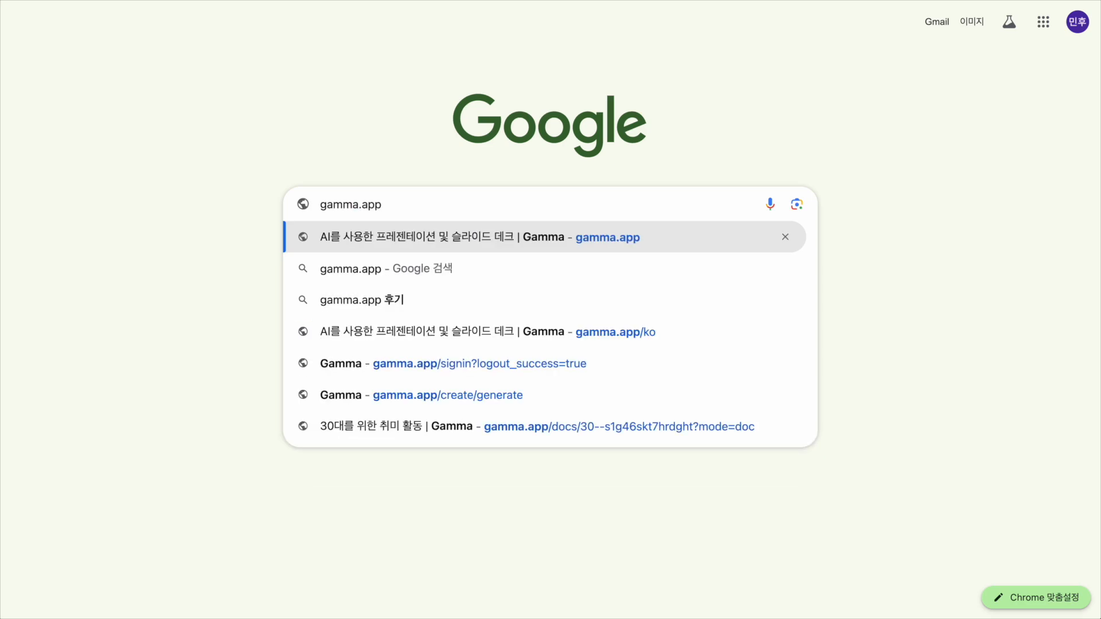
{"action": "key", "text": "Return"}
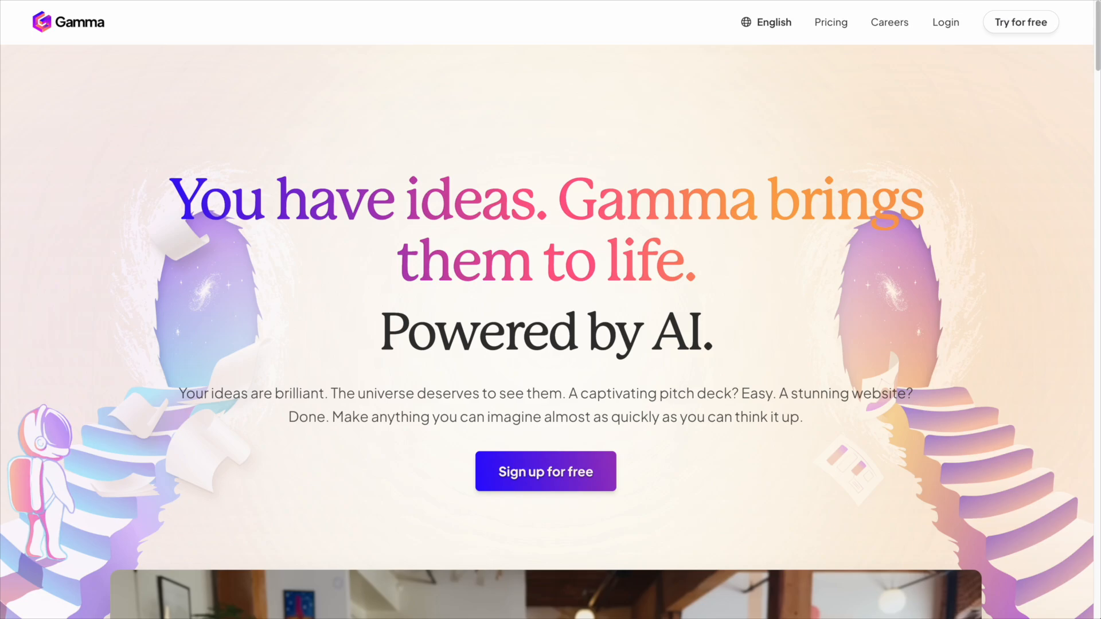
{"action": "left_click", "coordinate": [773, 25]}
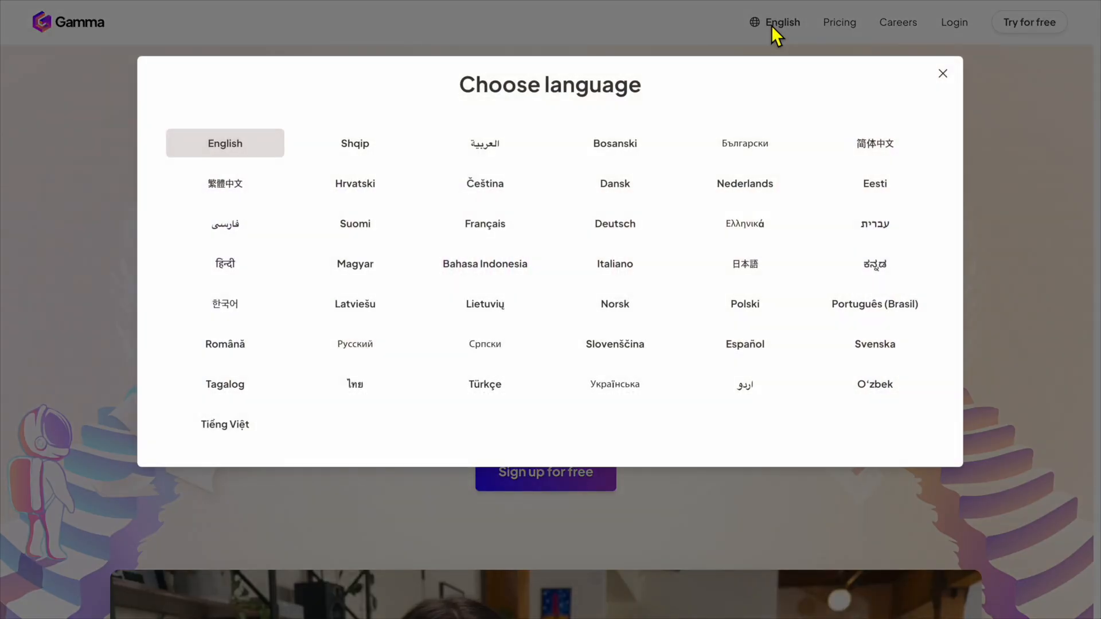
{"action": "left_click", "coordinate": [232, 304]}
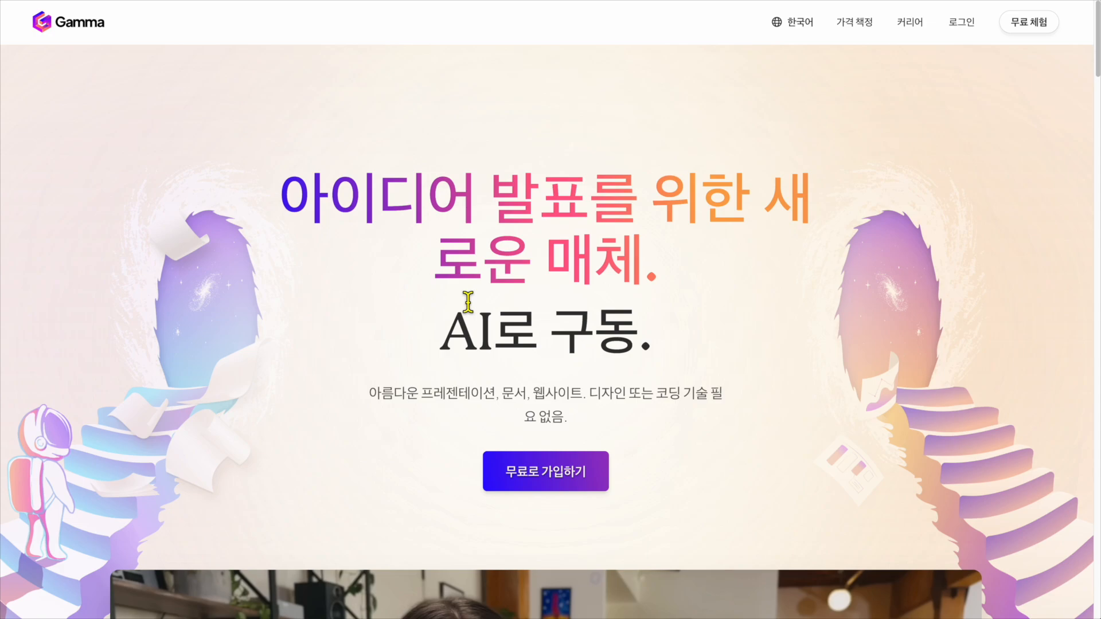
Step: Sign up for a free Gamma account with the existing Google account and approve the sign-in
{"action": "left_click", "coordinate": [592, 476]}
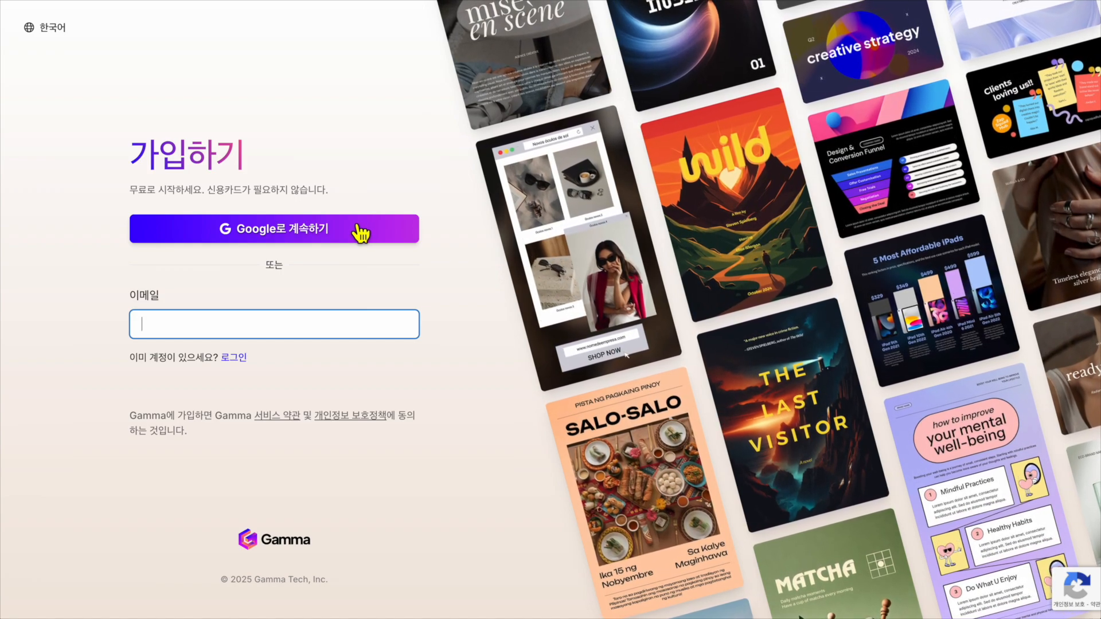
{"action": "left_click", "coordinate": [357, 226]}
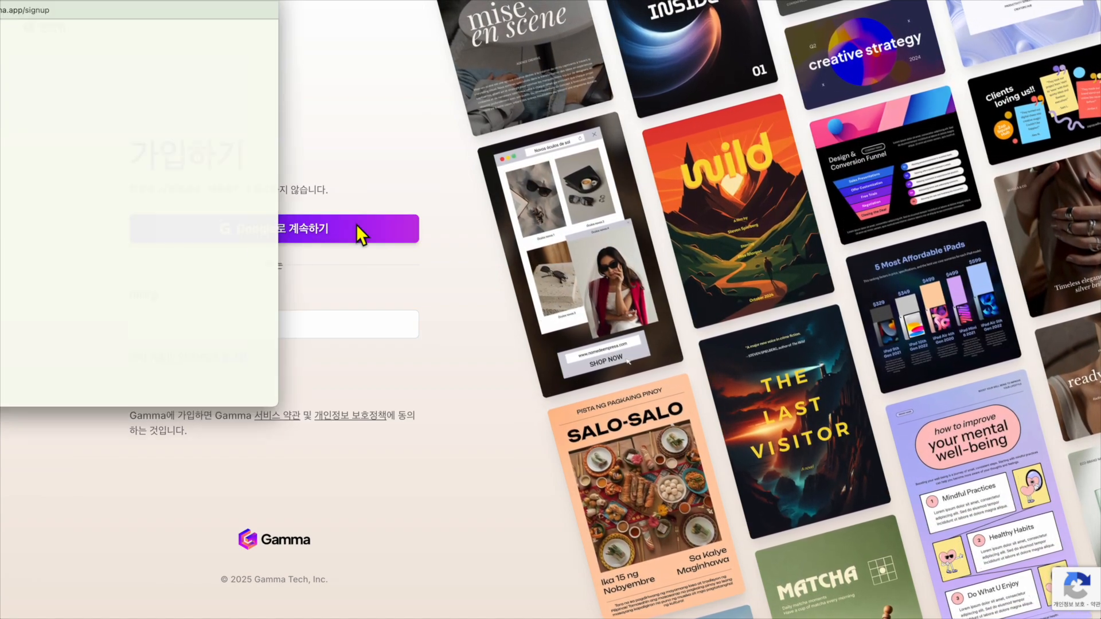
{"action": "left_click_drag", "start_coordinate": [160, 2], "coordinate": [483, 111]}
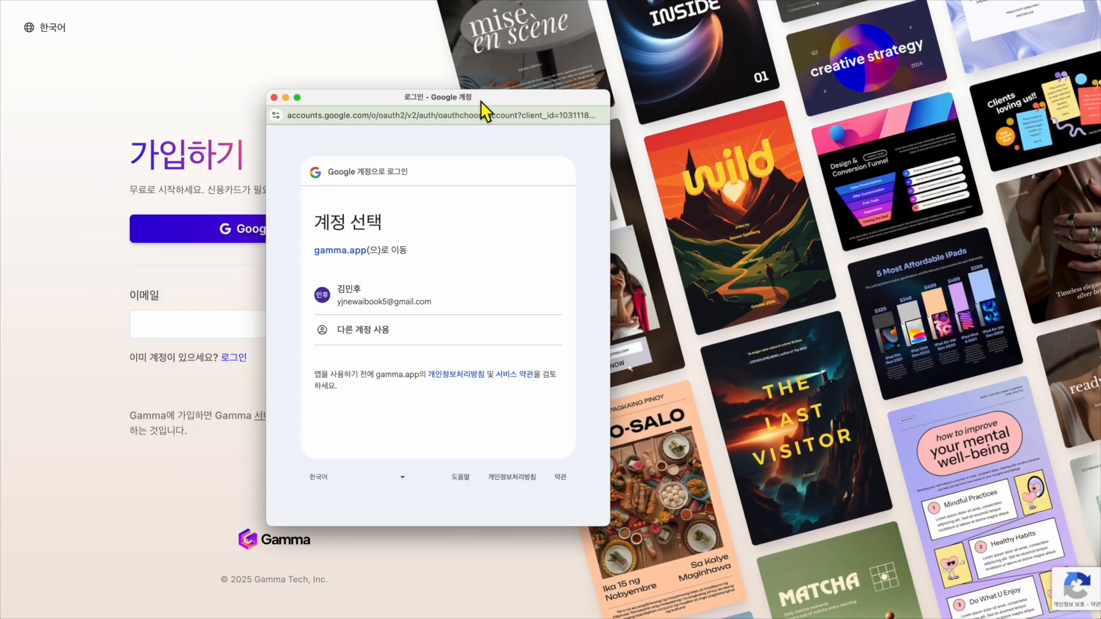
{"action": "left_click", "coordinate": [512, 285]}
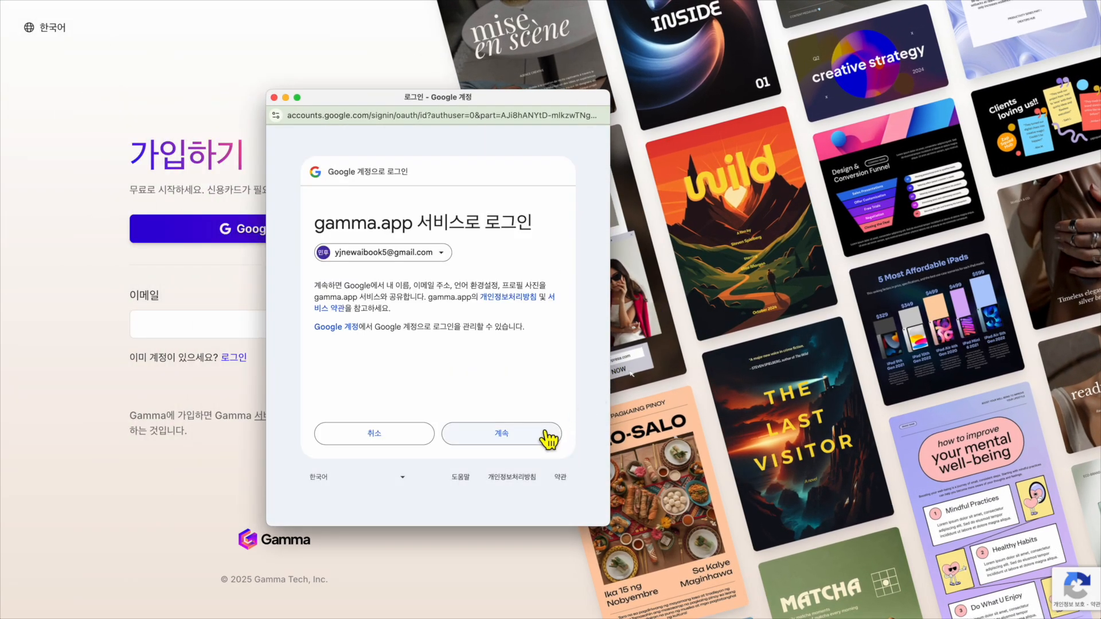
{"action": "left_click", "coordinate": [544, 434]}
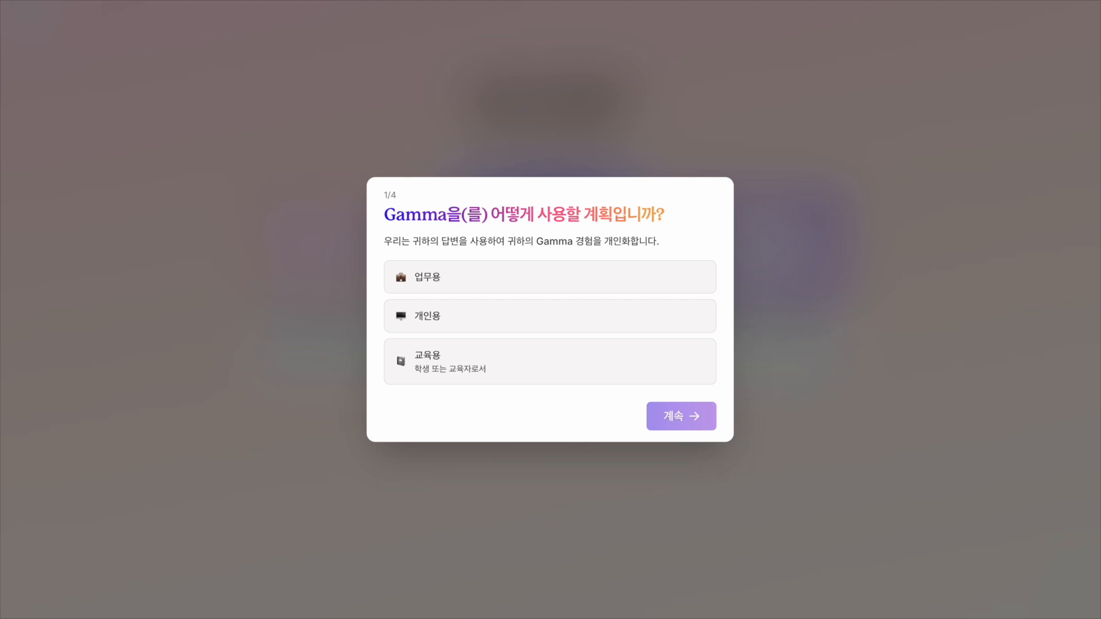
Step: Complete the onboarding survey with 개인용 as usage, 기타 as occupation, 아직 확실하지 않음 as plan, and 기타 as referral source
{"action": "left_click", "coordinate": [691, 314]}
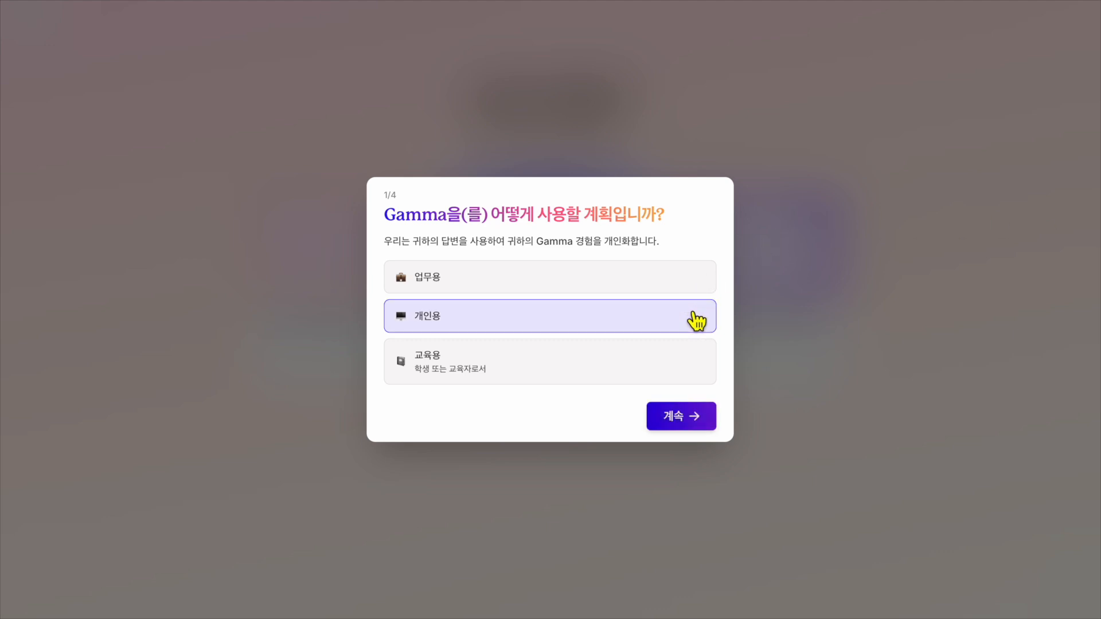
{"action": "left_click", "coordinate": [710, 420]}
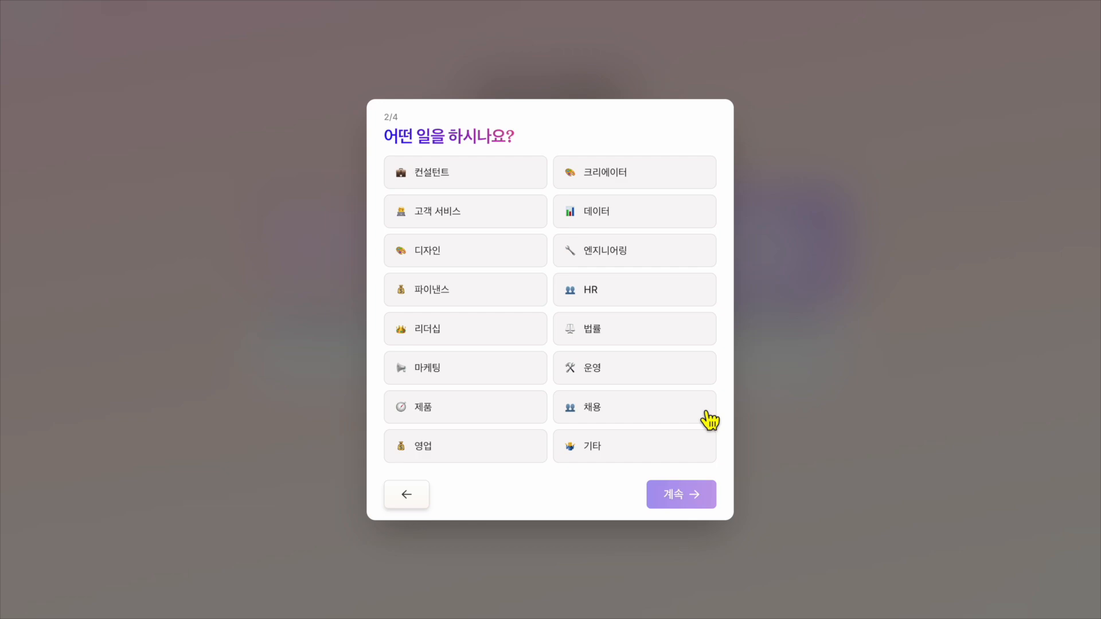
{"action": "left_click", "coordinate": [683, 455]}
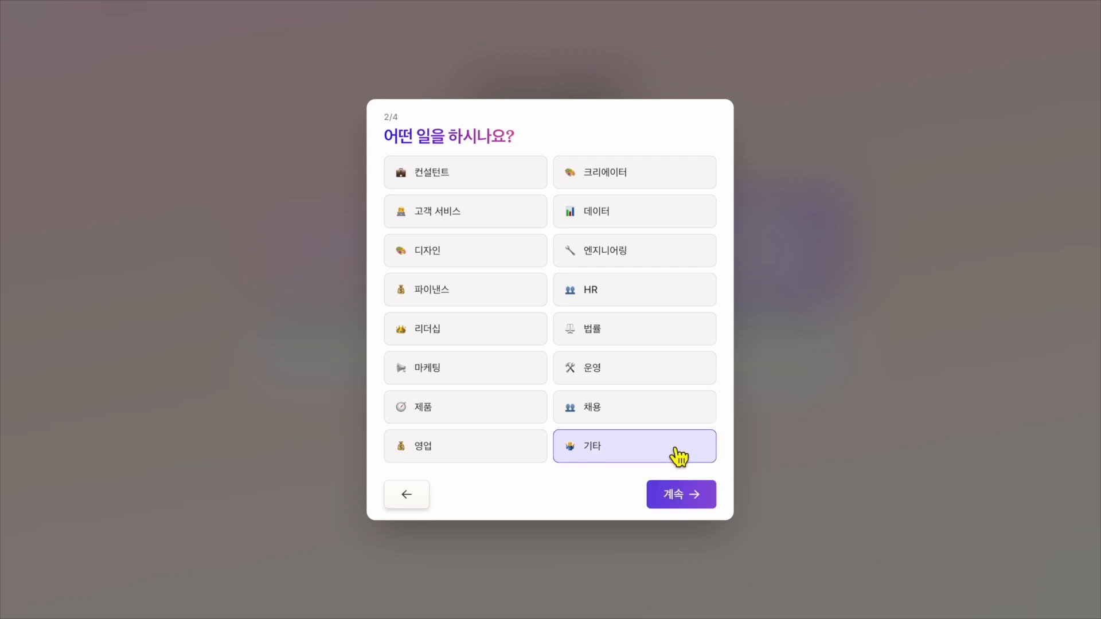
{"action": "left_click", "coordinate": [684, 497]}
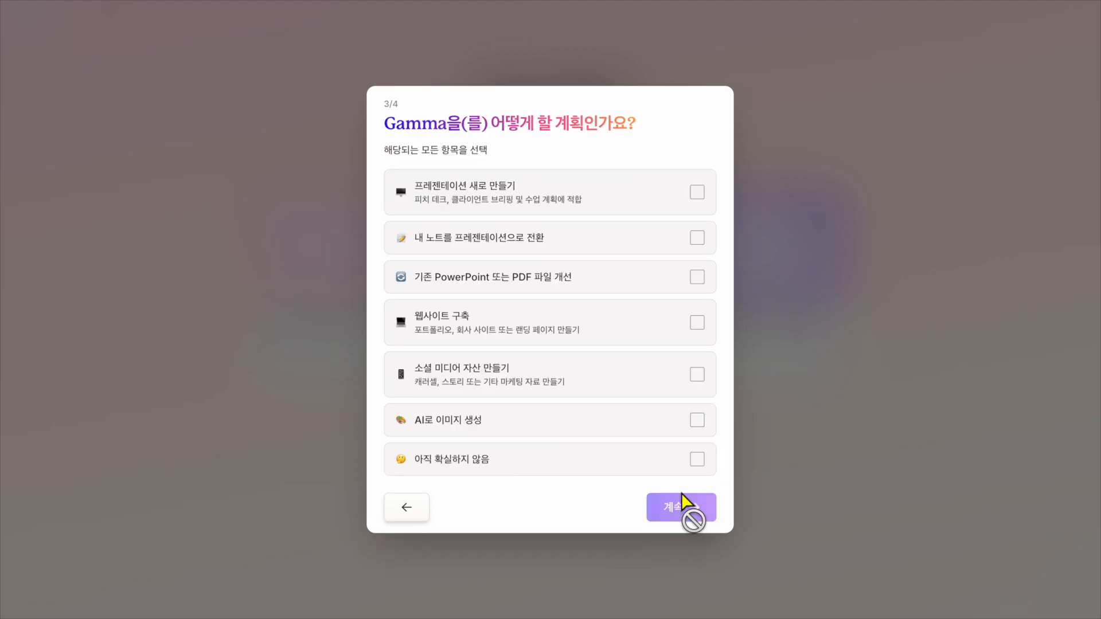
{"action": "left_click", "coordinate": [697, 460]}
{"action": "left_click", "coordinate": [697, 519]}
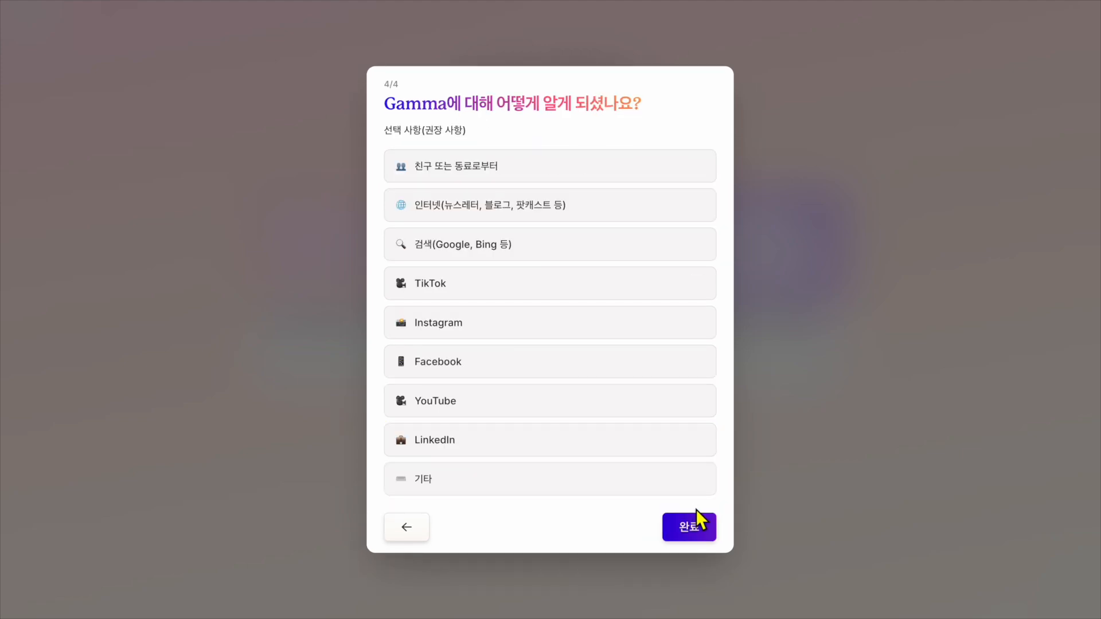
{"action": "left_click", "coordinate": [689, 491]}
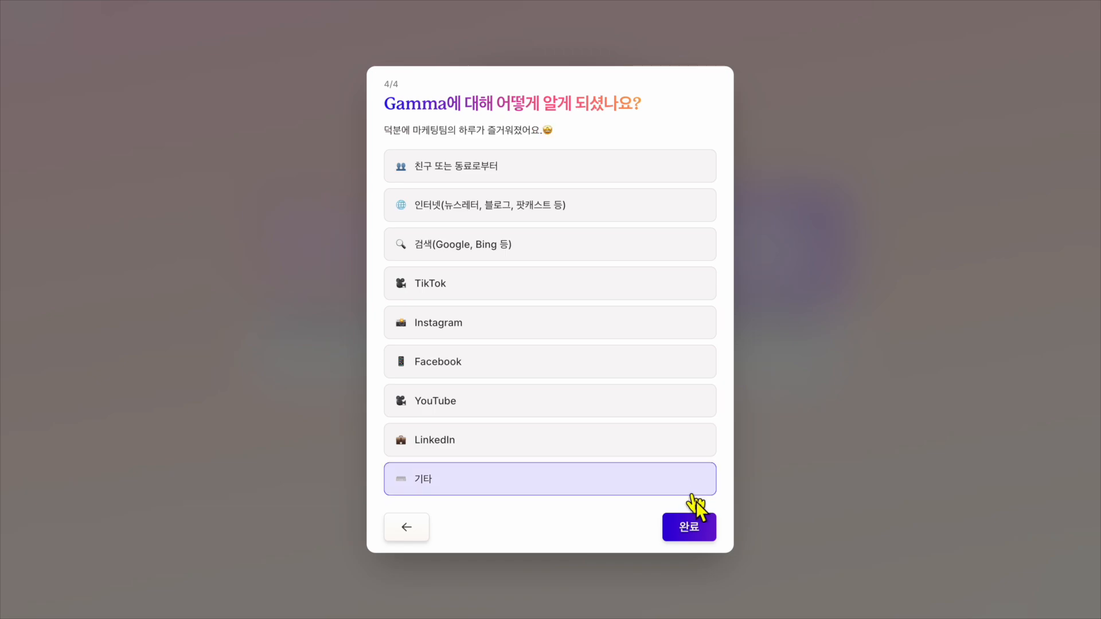
{"action": "left_click", "coordinate": [700, 532]}
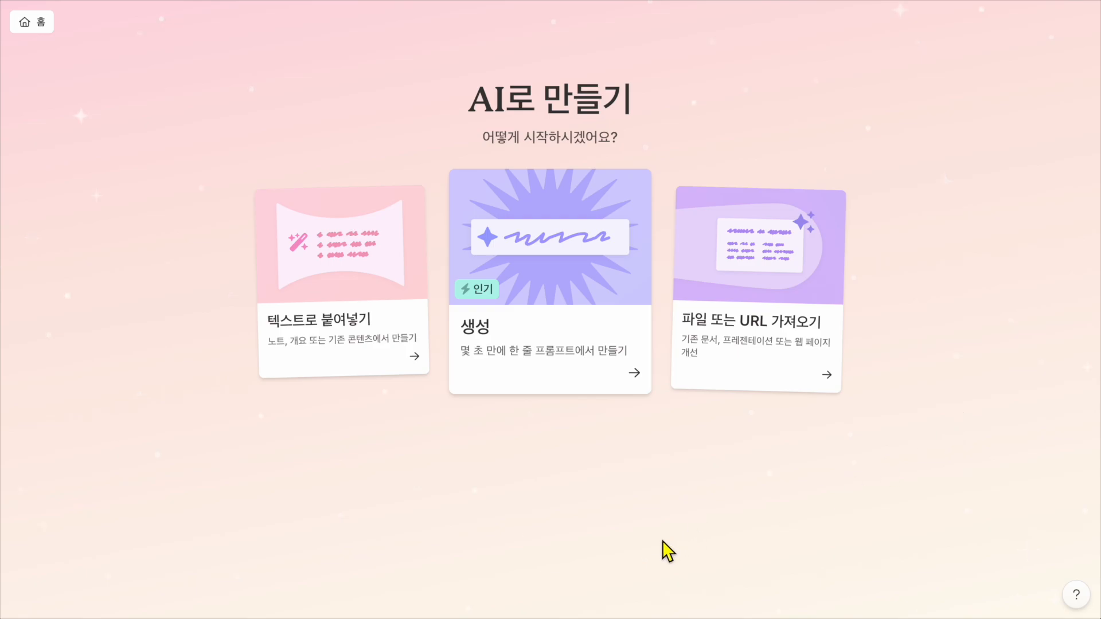
Step: Start a prompt-based AI presentation (생성) with 5개 카드 and the 일반적 page style
{"action": "left_click", "coordinate": [552, 344]}
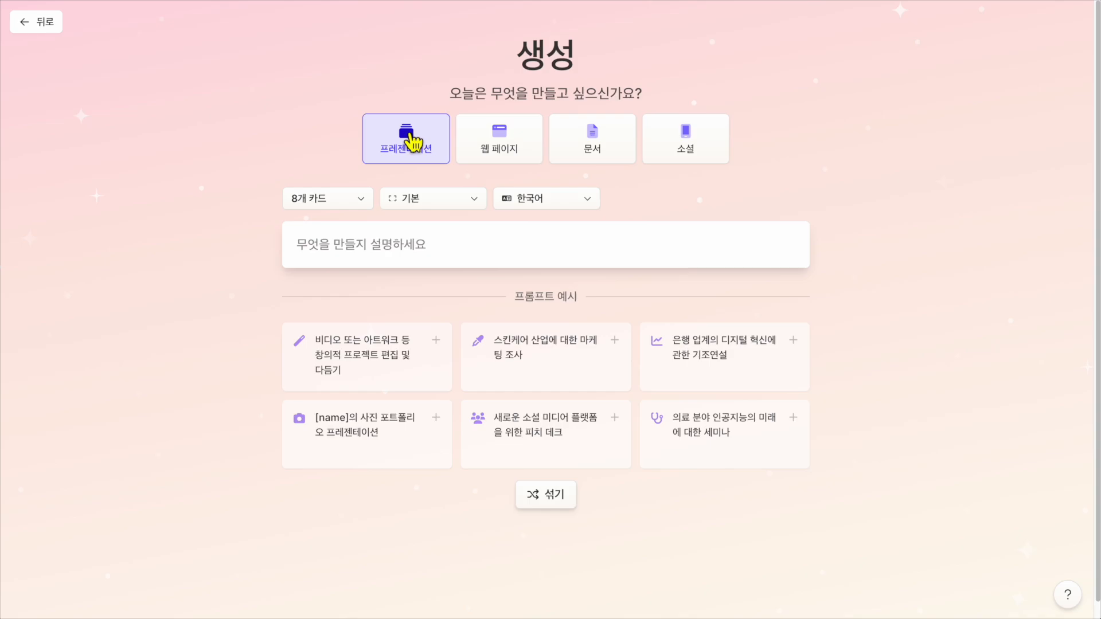
{"action": "left_click", "coordinate": [338, 209]}
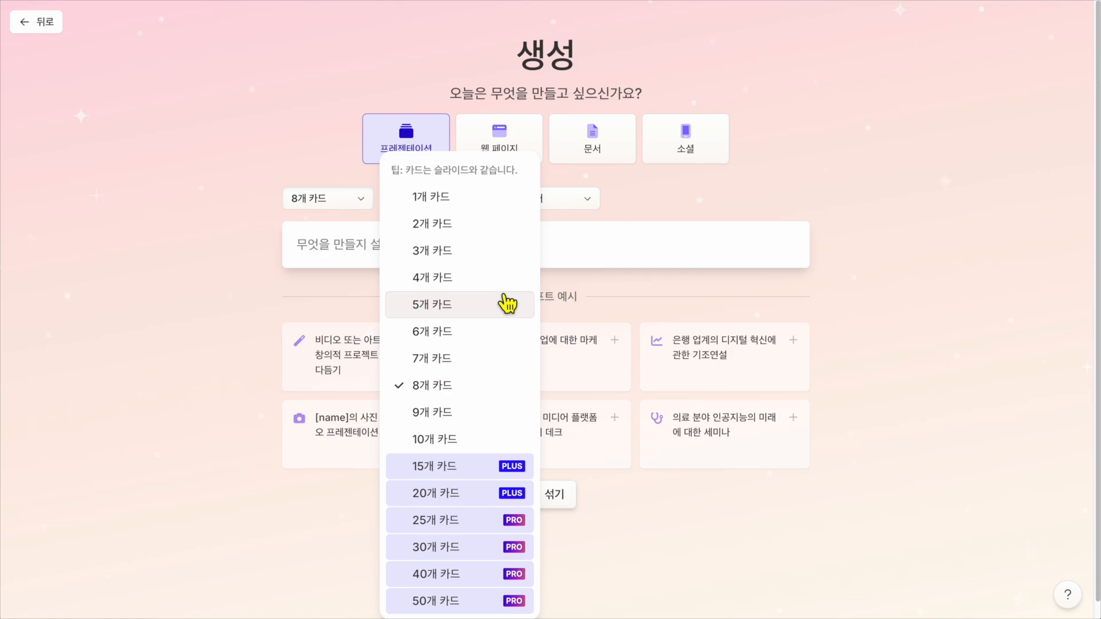
{"action": "left_click", "coordinate": [463, 306]}
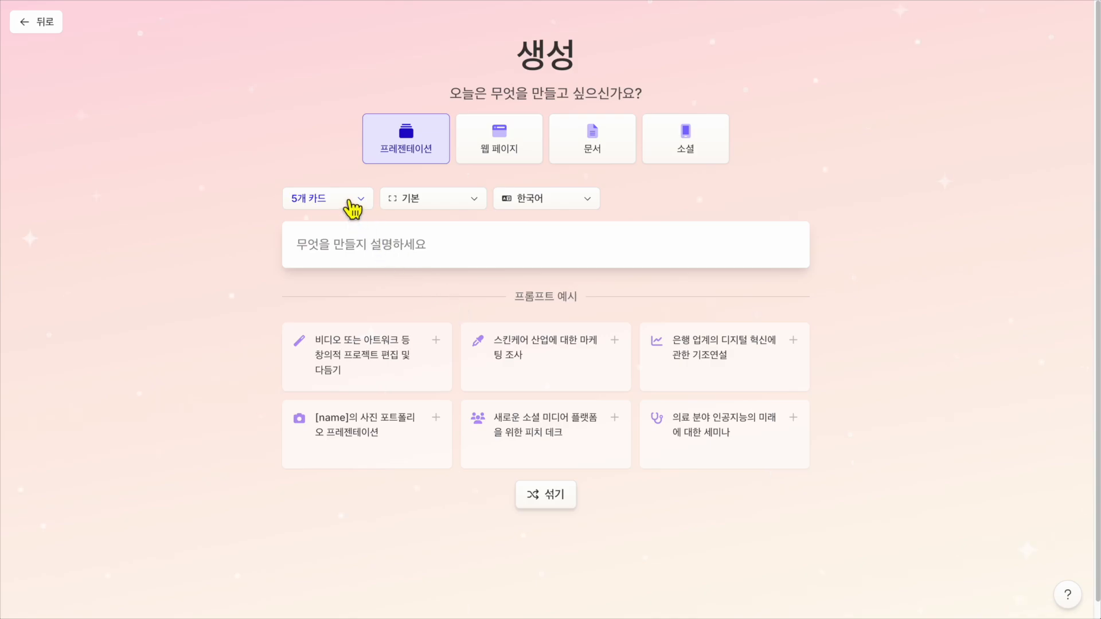
{"action": "left_click", "coordinate": [453, 200]}
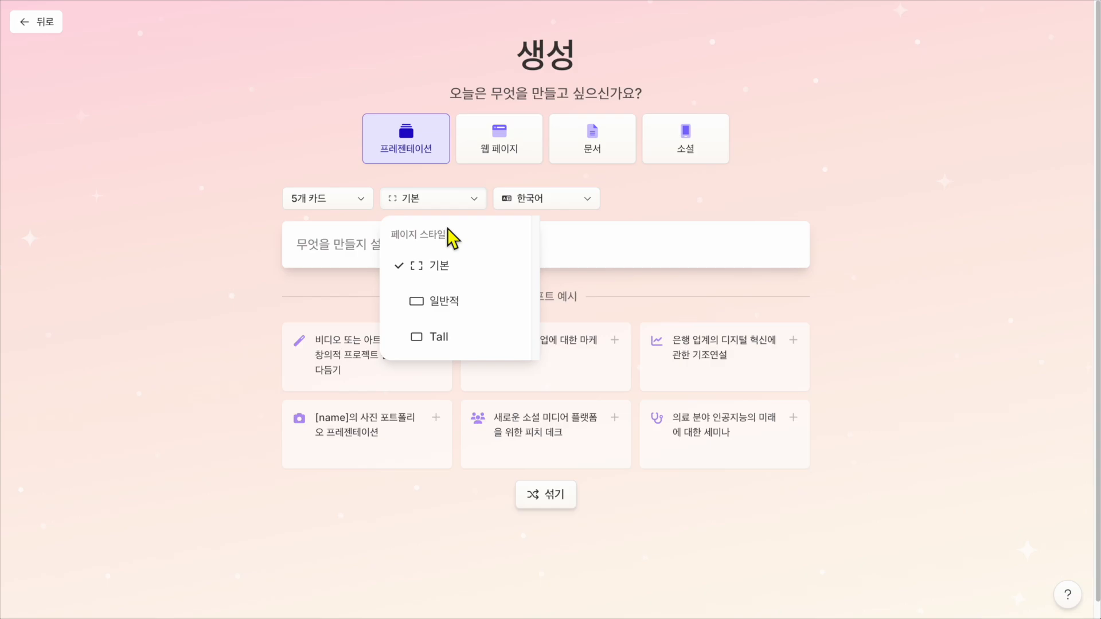
{"action": "mouse_move", "coordinate": [473, 278]}
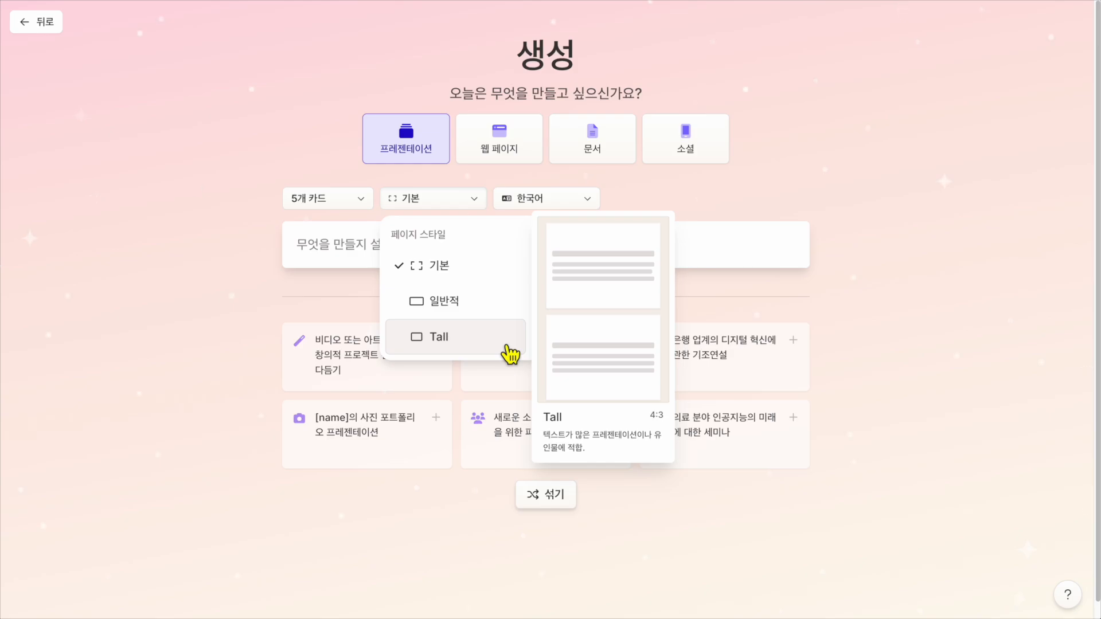
{"action": "left_click", "coordinate": [509, 305]}
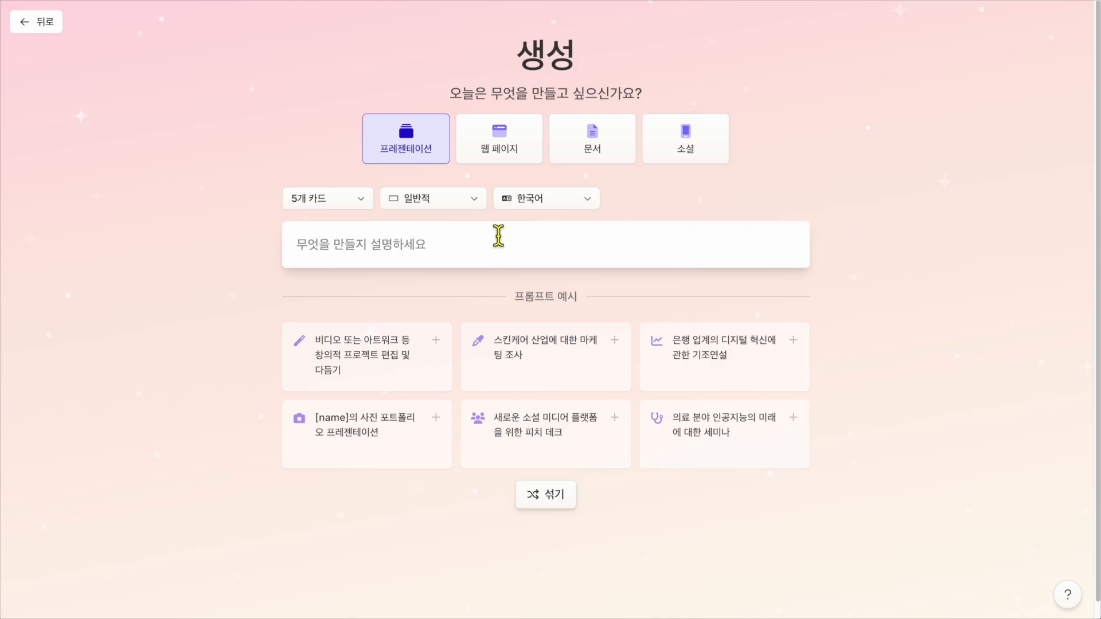
Step: Enter the prompt "30대를 위한 취미 활동" and generate the presentation outline from it
{"action": "left_click", "coordinate": [470, 247]}
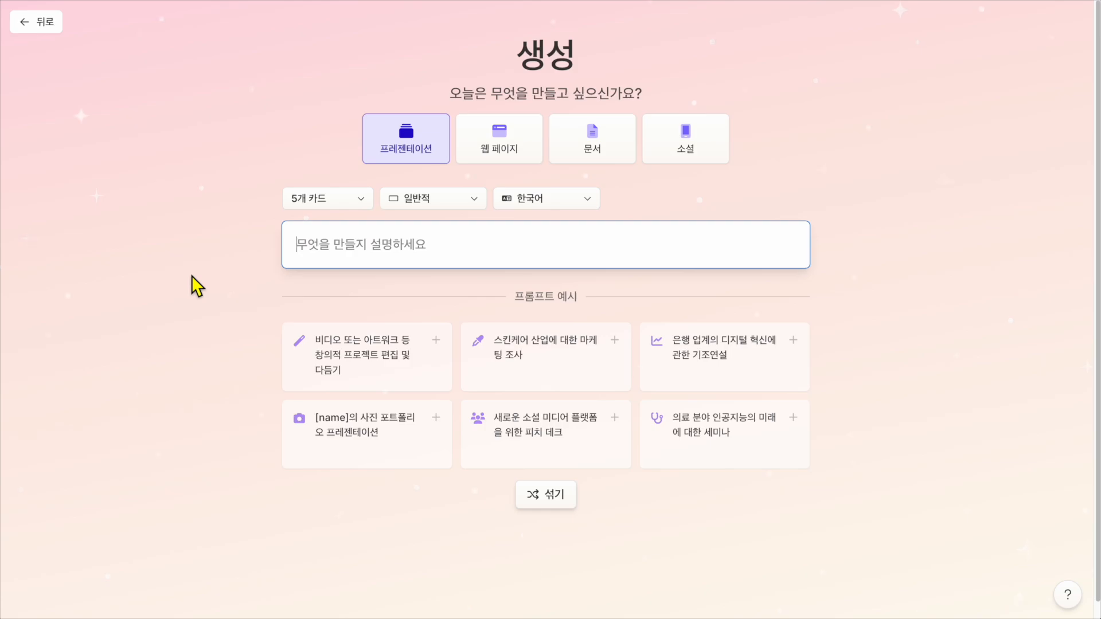
{"action": "type", "text": "30대를 "}
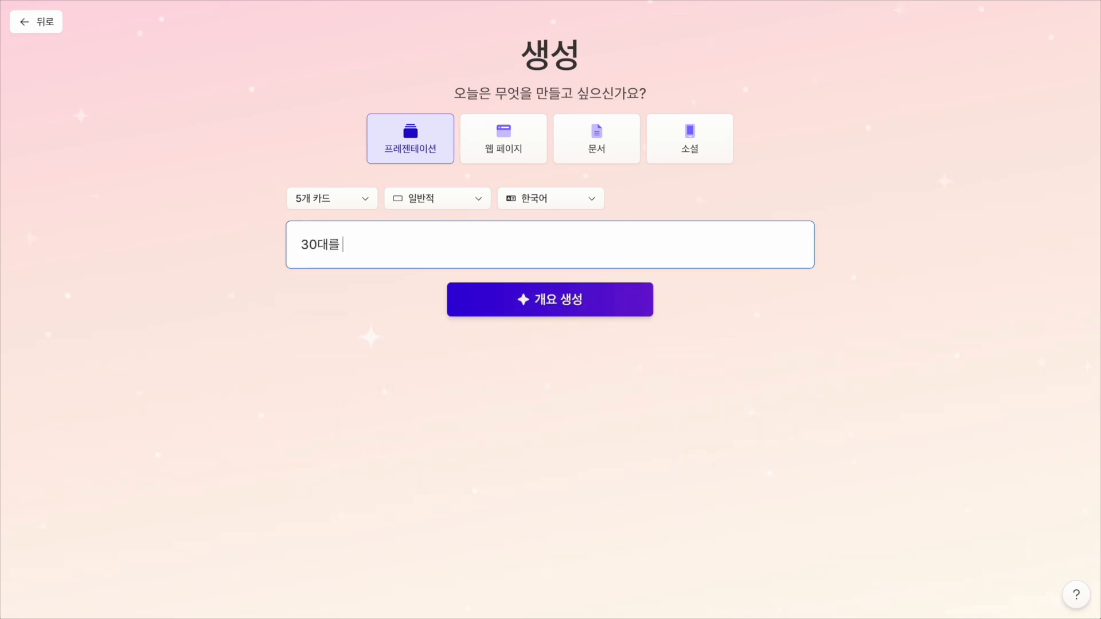
{"action": "type", "text": "윌한 취미 활동"}
{"action": "key", "text": "Return"}
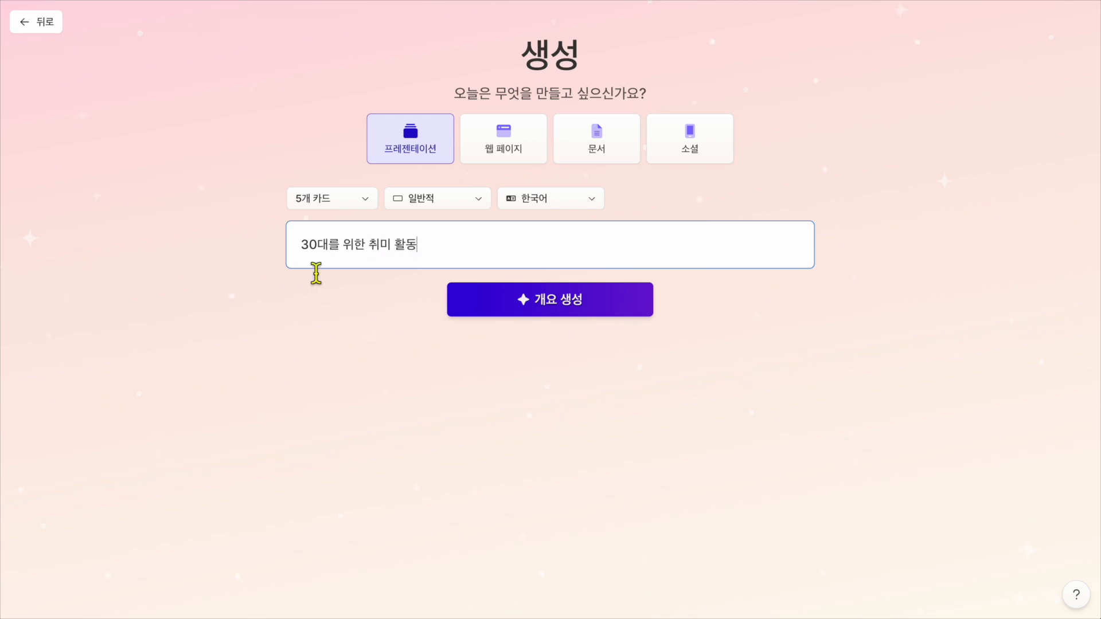
{"action": "left_click", "coordinate": [612, 312]}
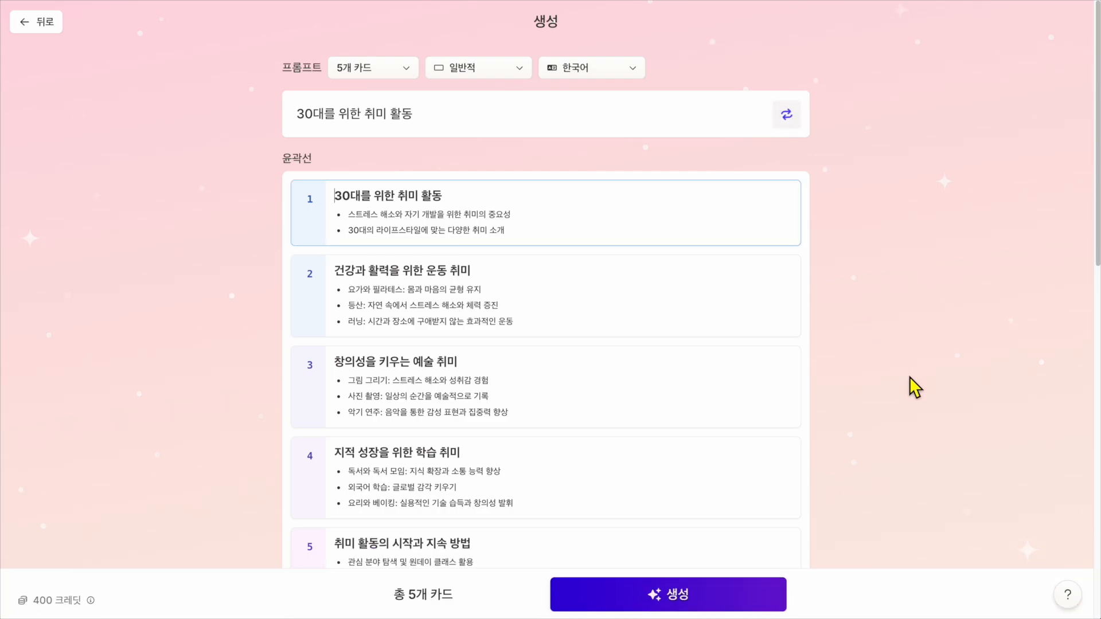
Step: Review the five-card outline and regenerate it from the same prompt
{"action": "scroll", "coordinate": [910, 377], "scroll_direction": "down", "scroll_amount": 1}
{"action": "scroll", "coordinate": [912, 355], "scroll_direction": "down", "scroll_amount": 1}
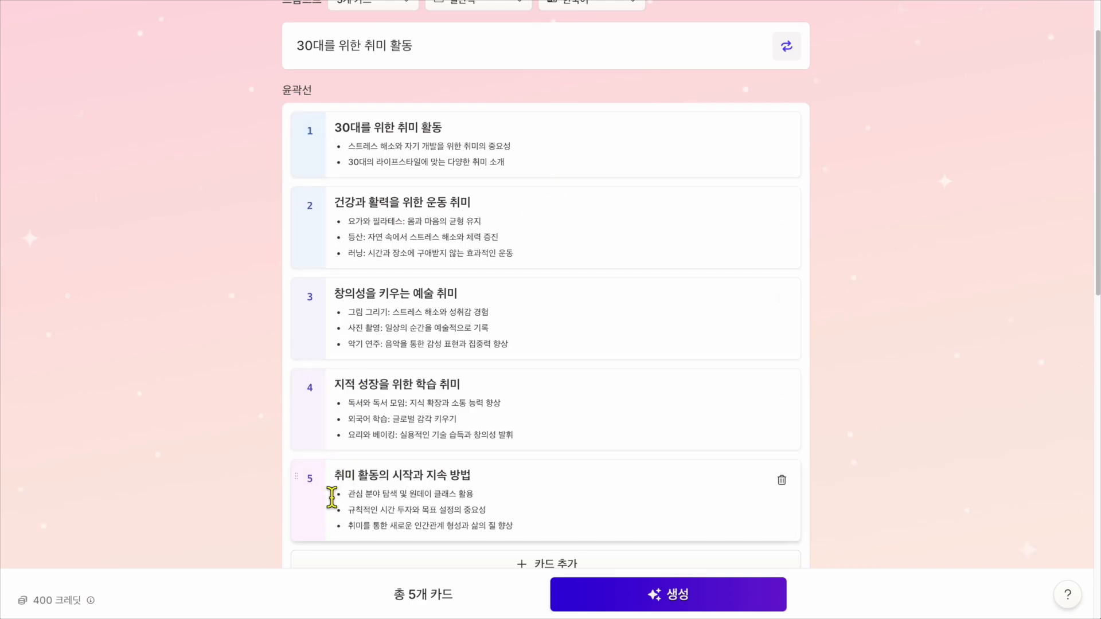
{"action": "scroll", "coordinate": [1095, 172], "scroll_direction": "up", "scroll_amount": 2}
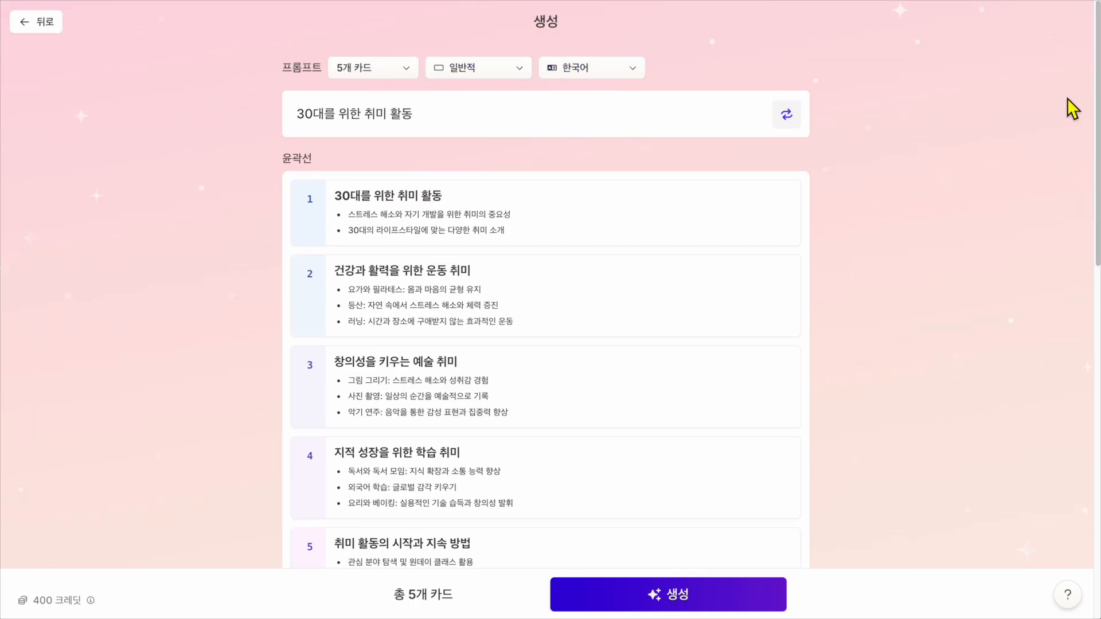
{"action": "left_click_drag", "start_coordinate": [1097, 94], "coordinate": [1096, 129]}
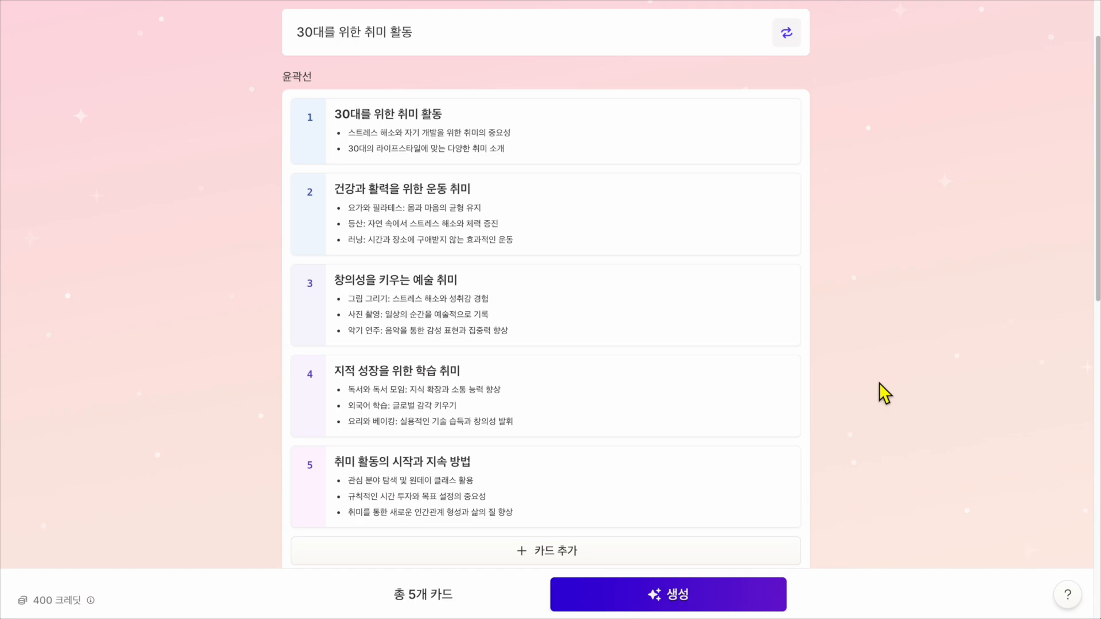
{"action": "left_click", "coordinate": [795, 36]}
{"action": "left_click", "coordinate": [796, 40]}
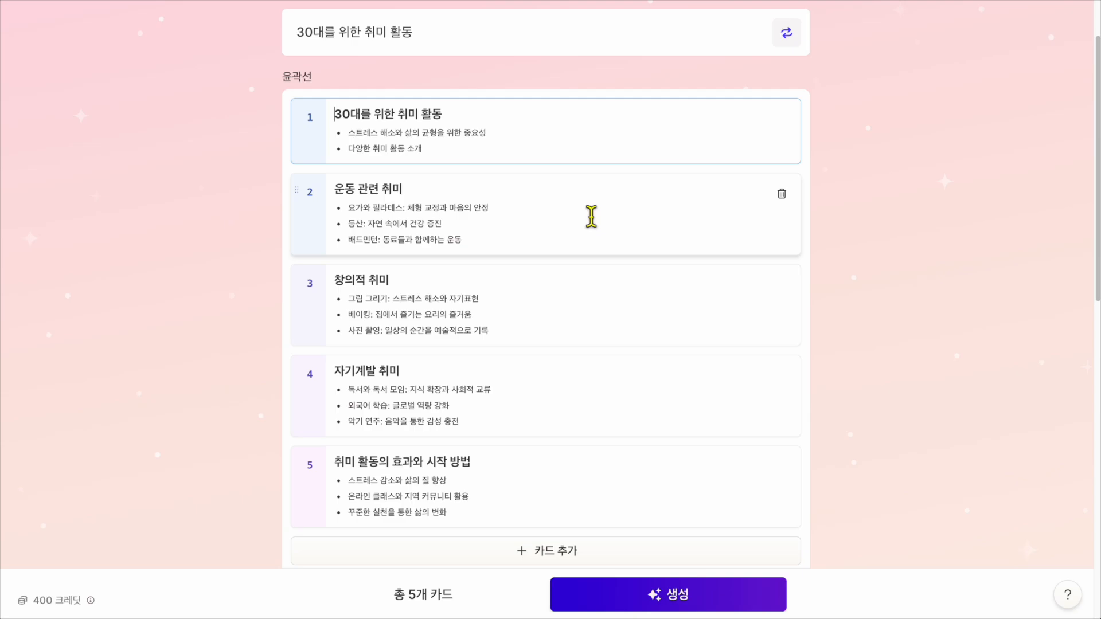
Step: Try out the suggested presentation themes, including Soft Coal, Canaveral, Basic Light and Chisel
{"action": "left_click", "coordinate": [478, 375]}
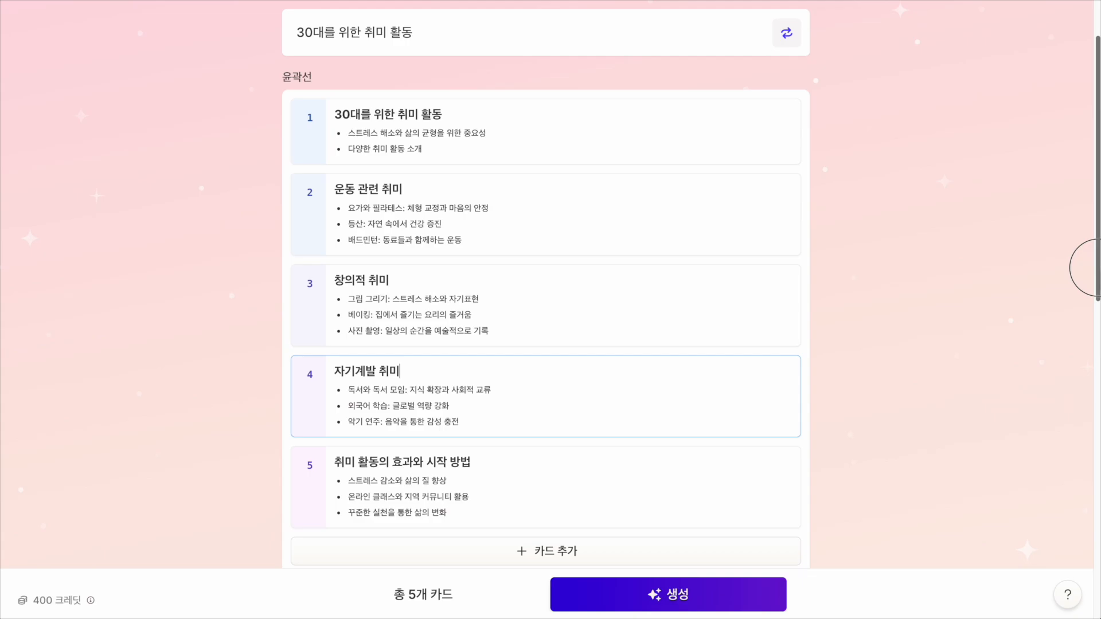
{"action": "scroll", "coordinate": [1083, 275], "scroll_direction": "down", "scroll_amount": 1}
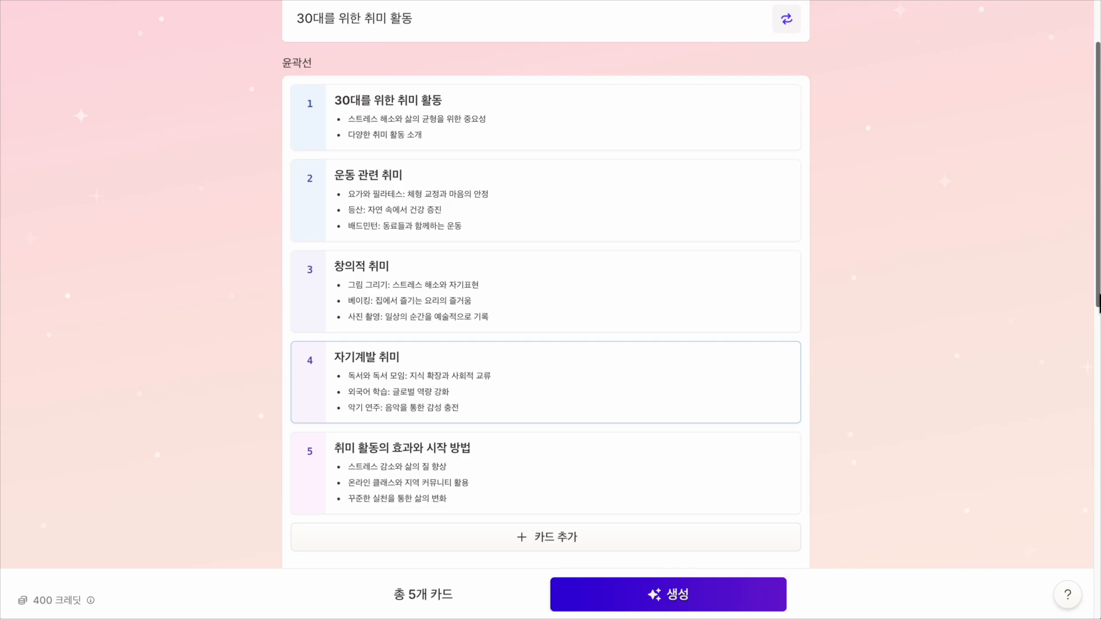
{"action": "left_click_drag", "start_coordinate": [1098, 294], "coordinate": [1095, 528]}
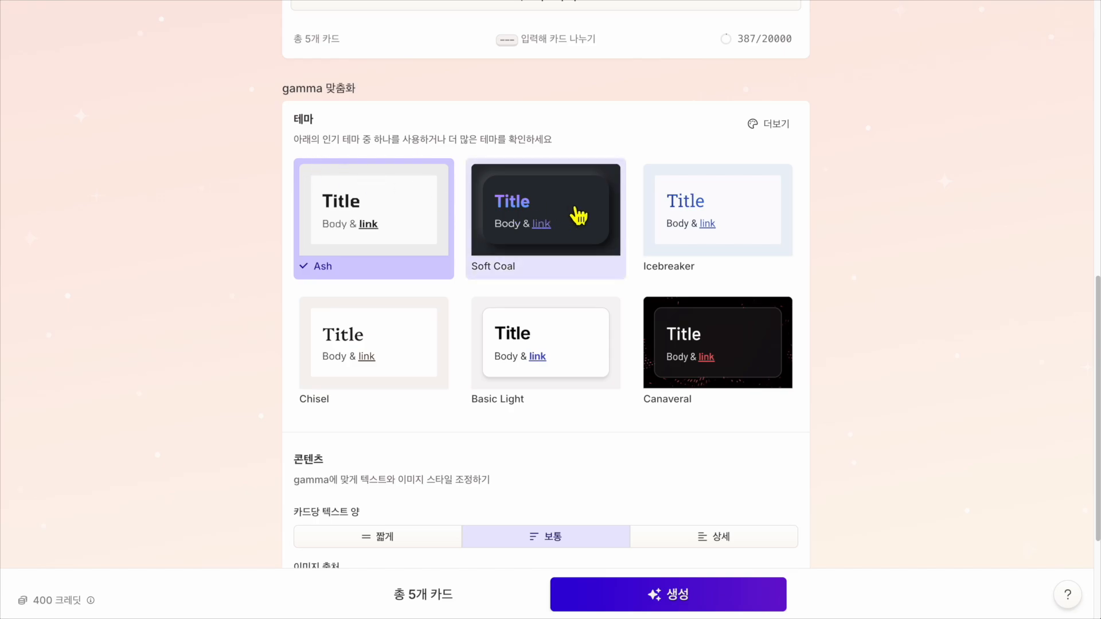
{"action": "left_click", "coordinate": [659, 207]}
{"action": "left_click", "coordinate": [588, 205]}
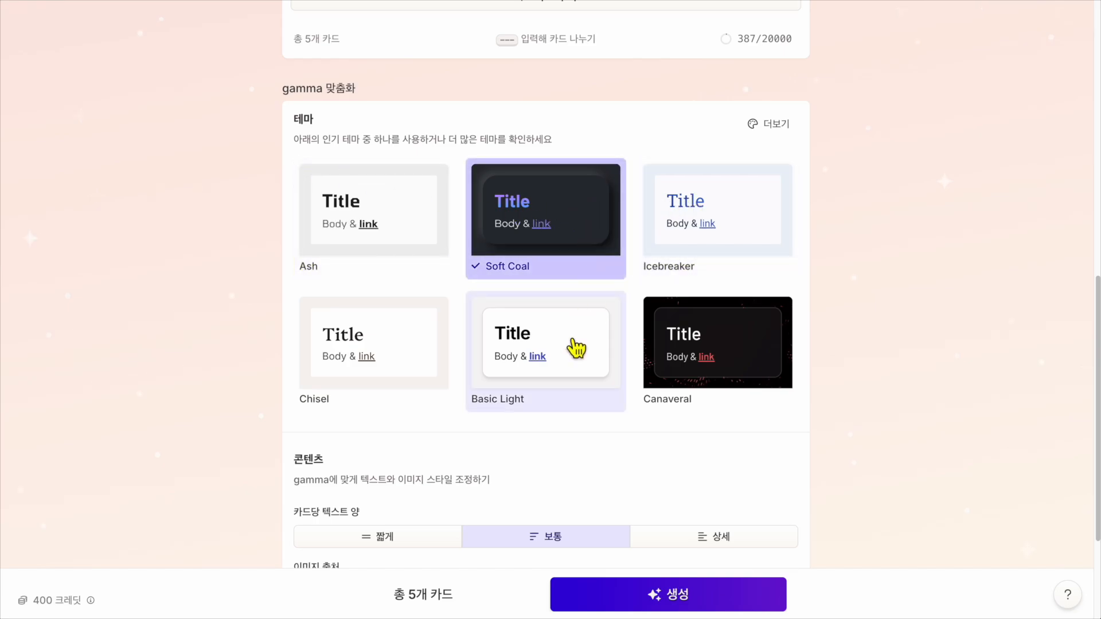
{"action": "left_click", "coordinate": [573, 344]}
{"action": "left_click", "coordinate": [371, 364]}
{"action": "left_click", "coordinate": [573, 369]}
{"action": "left_click", "coordinate": [728, 371]}
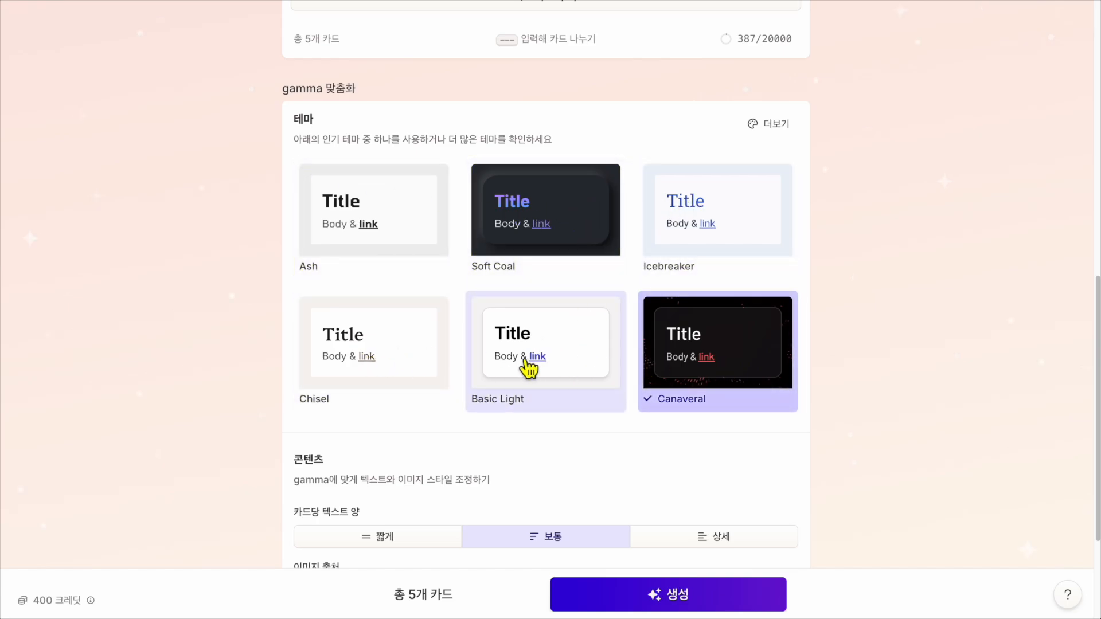
{"action": "left_click", "coordinate": [529, 369]}
{"action": "left_click", "coordinate": [388, 359]}
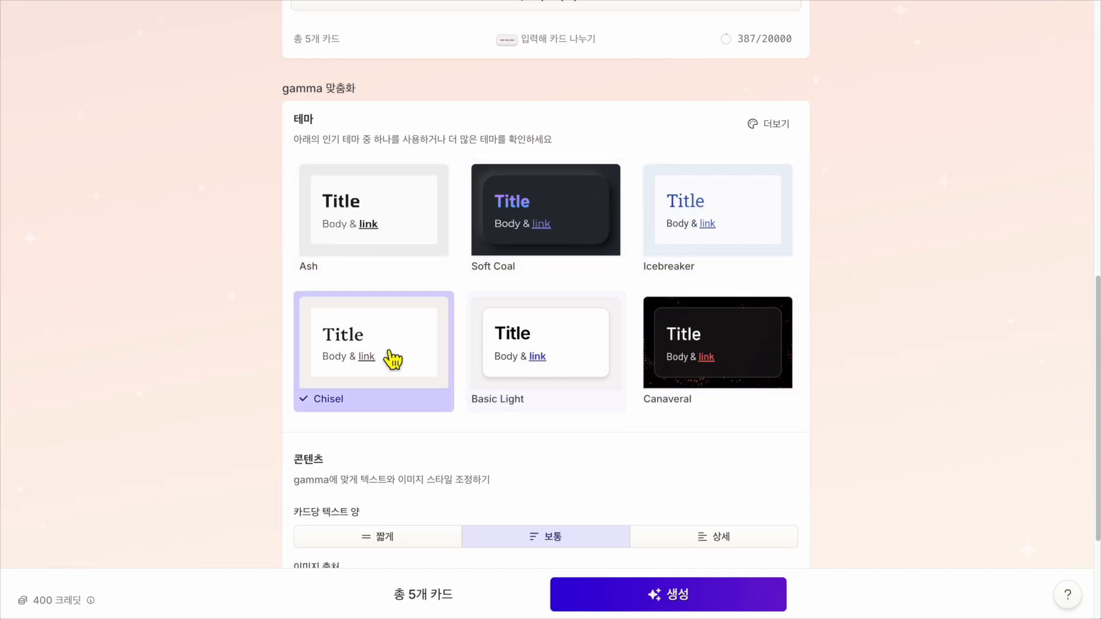
Step: Browse the full theme collection, filter it by 라이트, and apply the Serene theme
{"action": "left_click", "coordinate": [775, 126]}
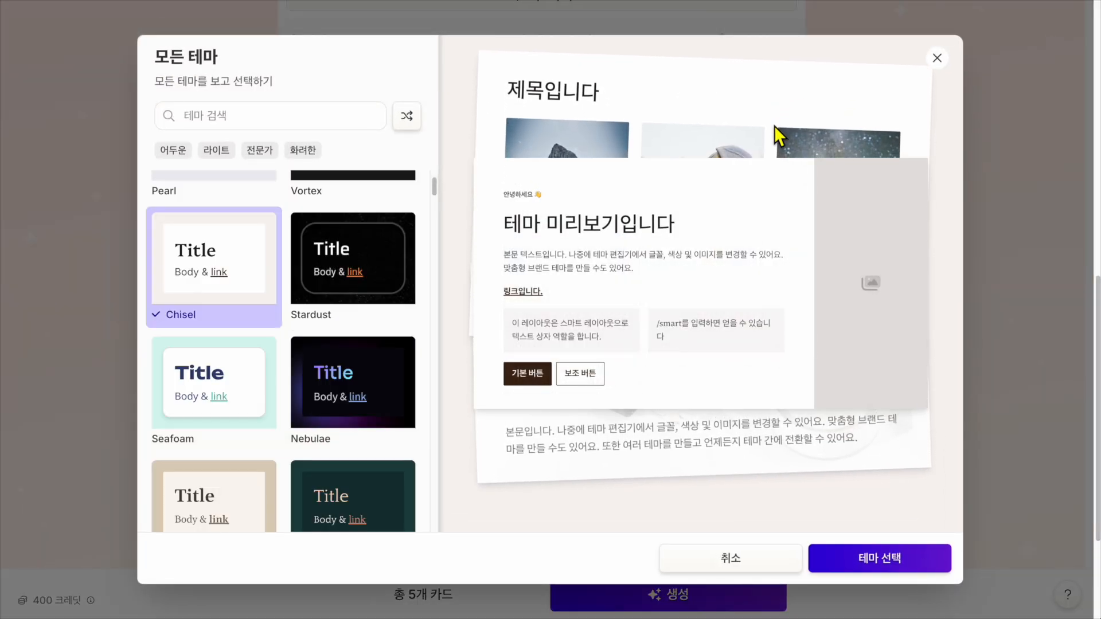
{"action": "left_click_drag", "start_coordinate": [435, 188], "coordinate": [440, 298]}
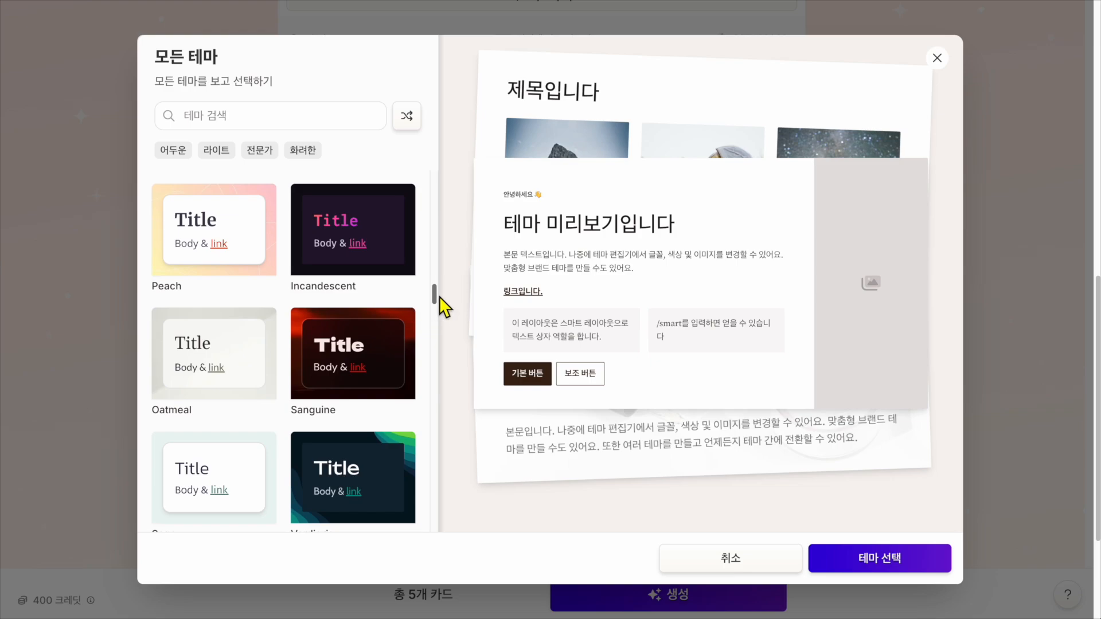
{"action": "left_click", "coordinate": [216, 151]}
{"action": "left_click_drag", "start_coordinate": [438, 313], "coordinate": [437, 386]}
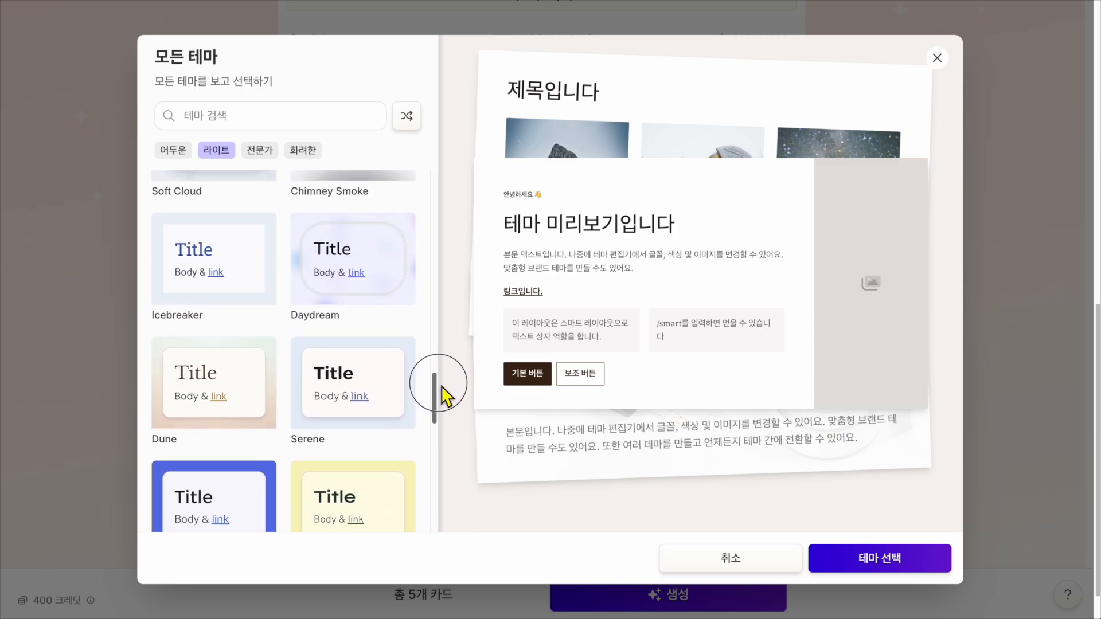
{"action": "left_click", "coordinate": [390, 377]}
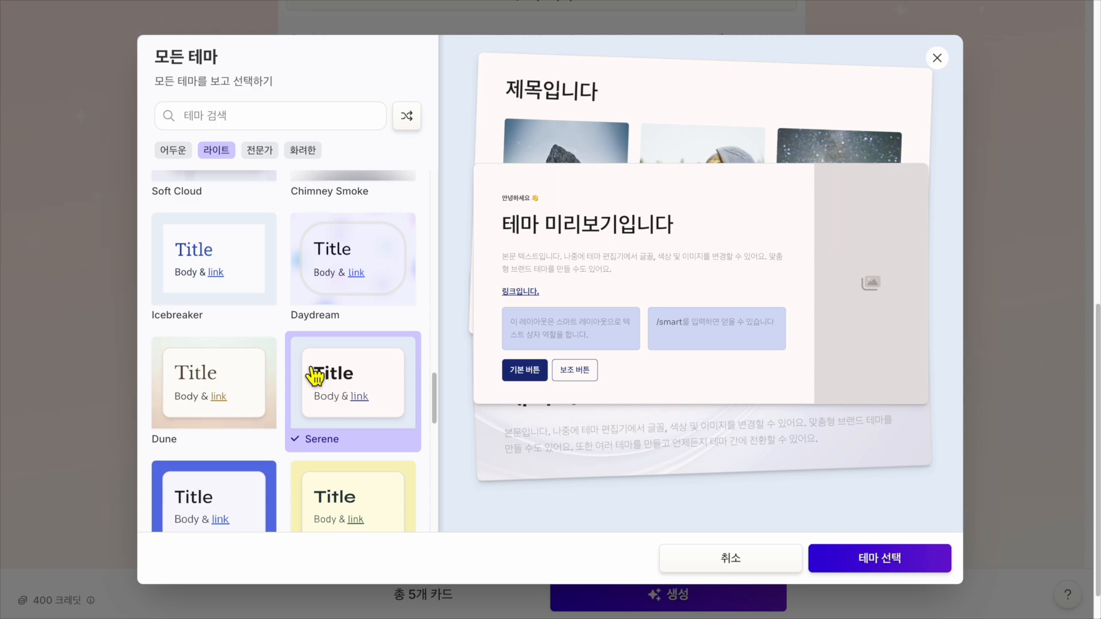
{"action": "left_click", "coordinate": [912, 564]}
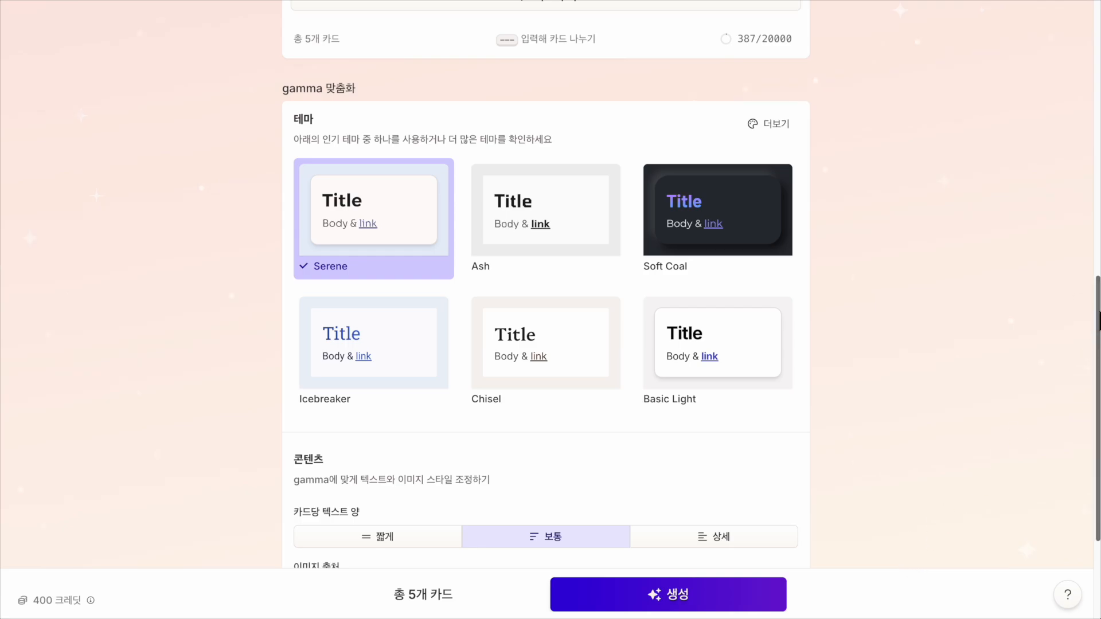
Step: Try the 짧게 and 상세 text amounts per card, then set the amount to 보통
{"action": "left_click_drag", "start_coordinate": [1097, 316], "coordinate": [1098, 325]}
{"action": "left_click_drag", "start_coordinate": [1098, 336], "coordinate": [1098, 421]}
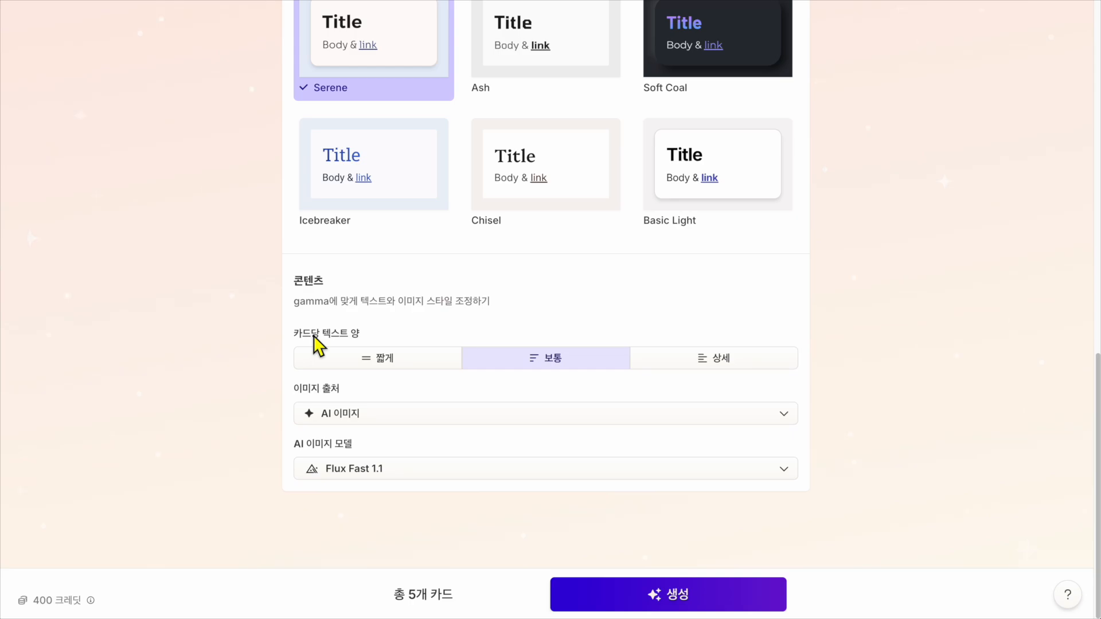
{"action": "left_click", "coordinate": [385, 362]}
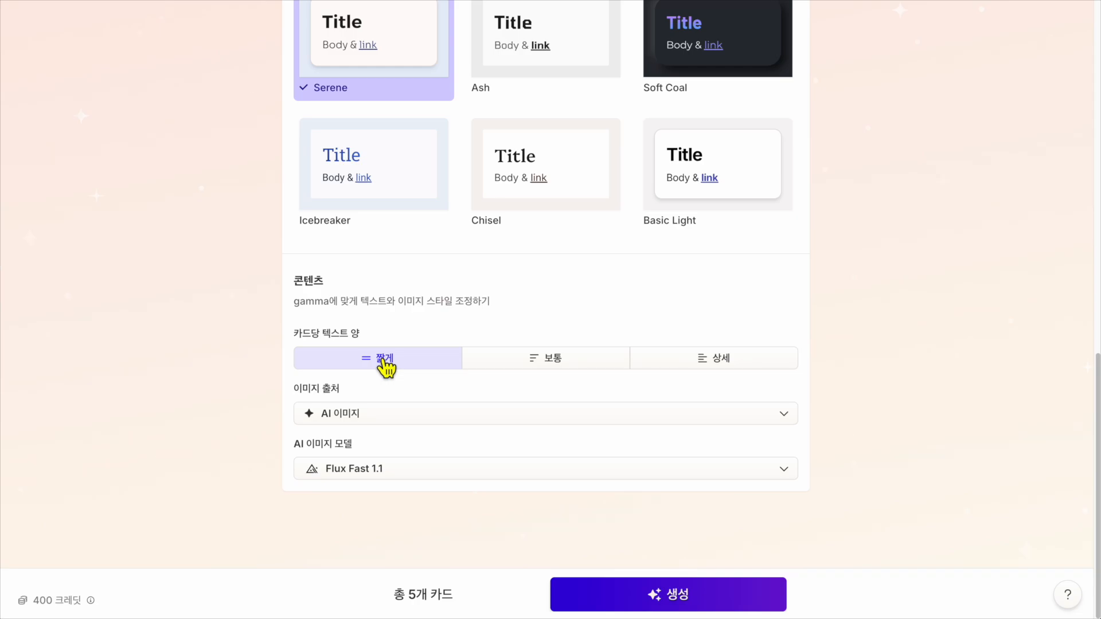
{"action": "left_click", "coordinate": [554, 372]}
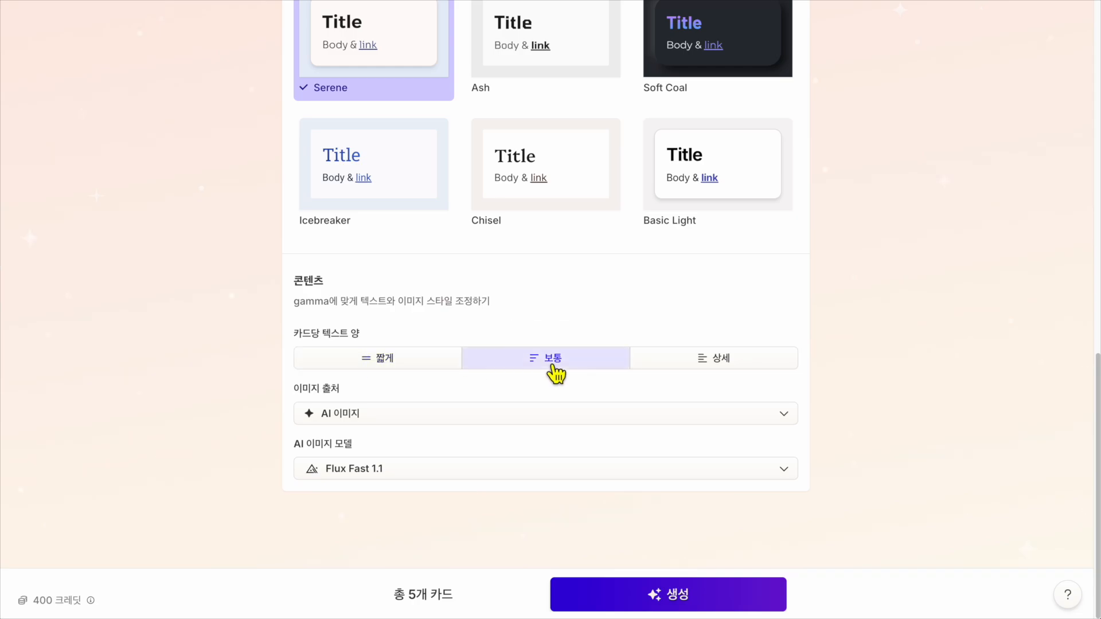
{"action": "left_click", "coordinate": [727, 371]}
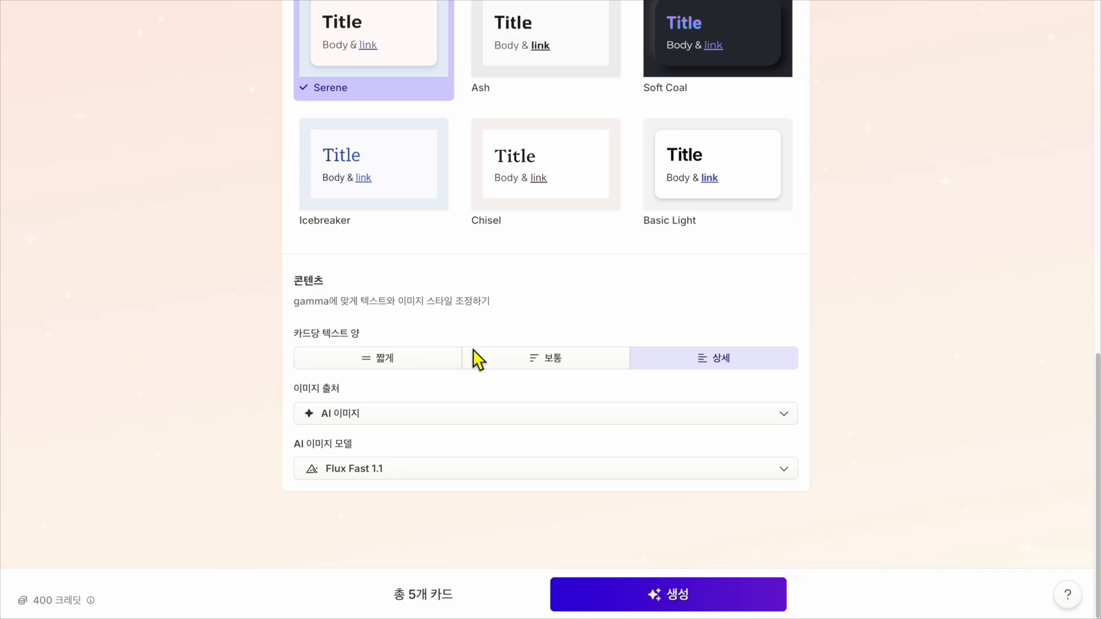
{"action": "left_click", "coordinate": [511, 373]}
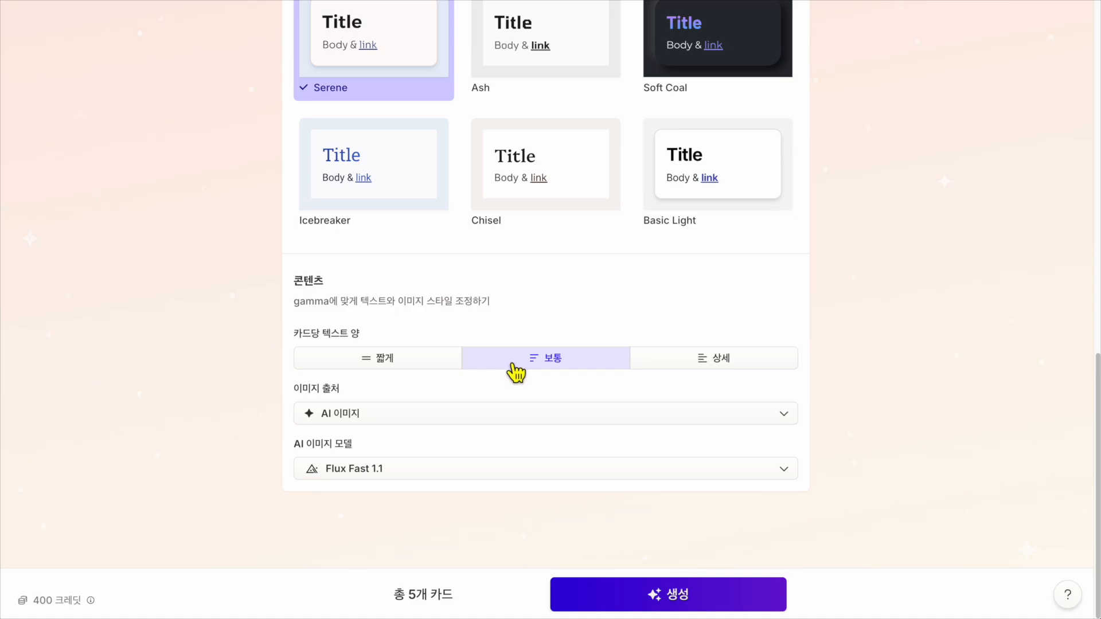
Step: Set the image source to 스톡 사진 and generate the presentation from the outline
{"action": "left_click", "coordinate": [537, 417]}
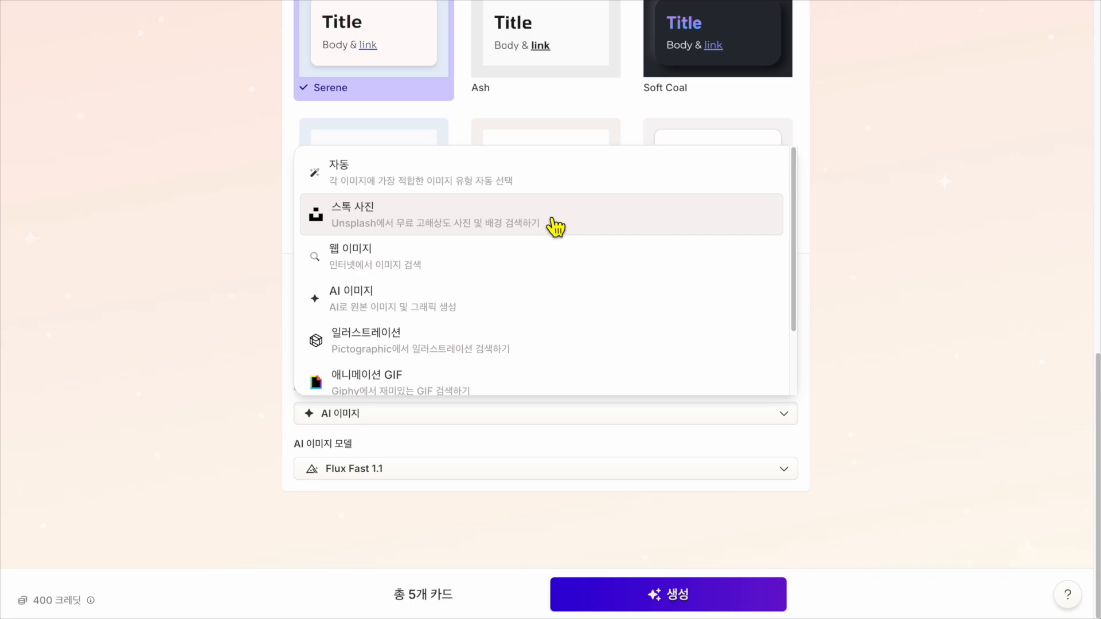
{"action": "left_click", "coordinate": [554, 226]}
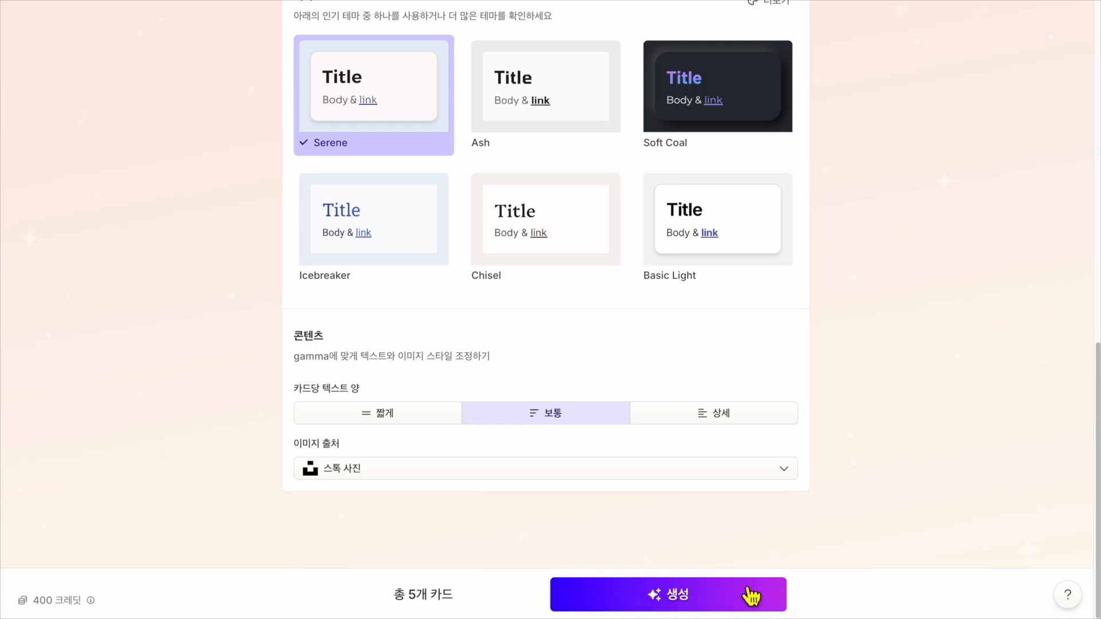
{"action": "left_click", "coordinate": [750, 596]}
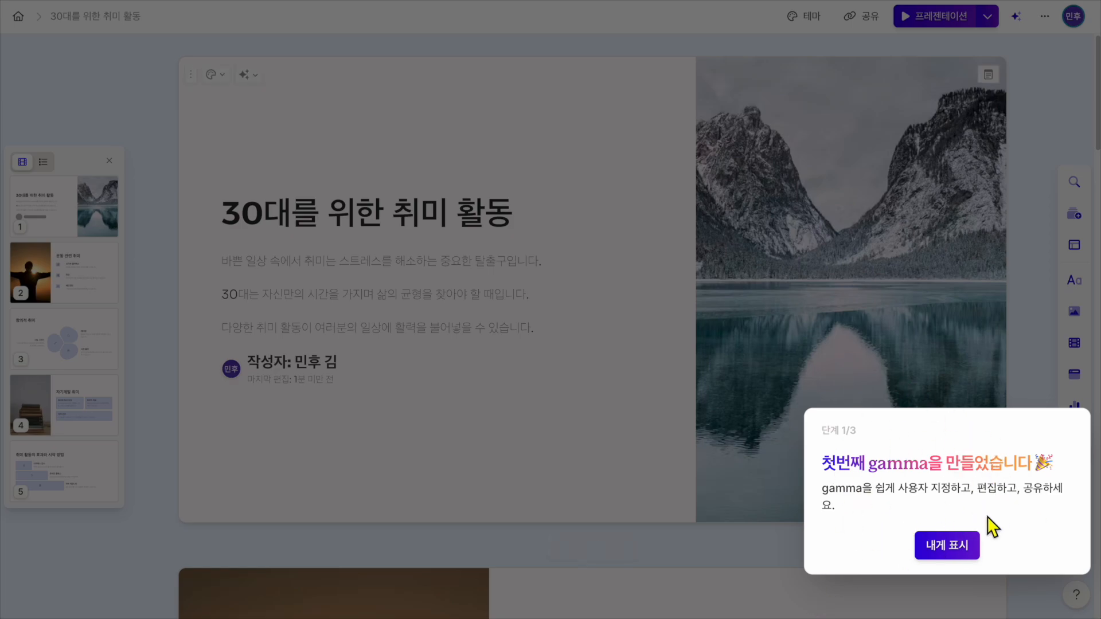
Step: Complete the introductory editor tour and collapse the 시작하세요 checklist
{"action": "left_click", "coordinate": [965, 549]}
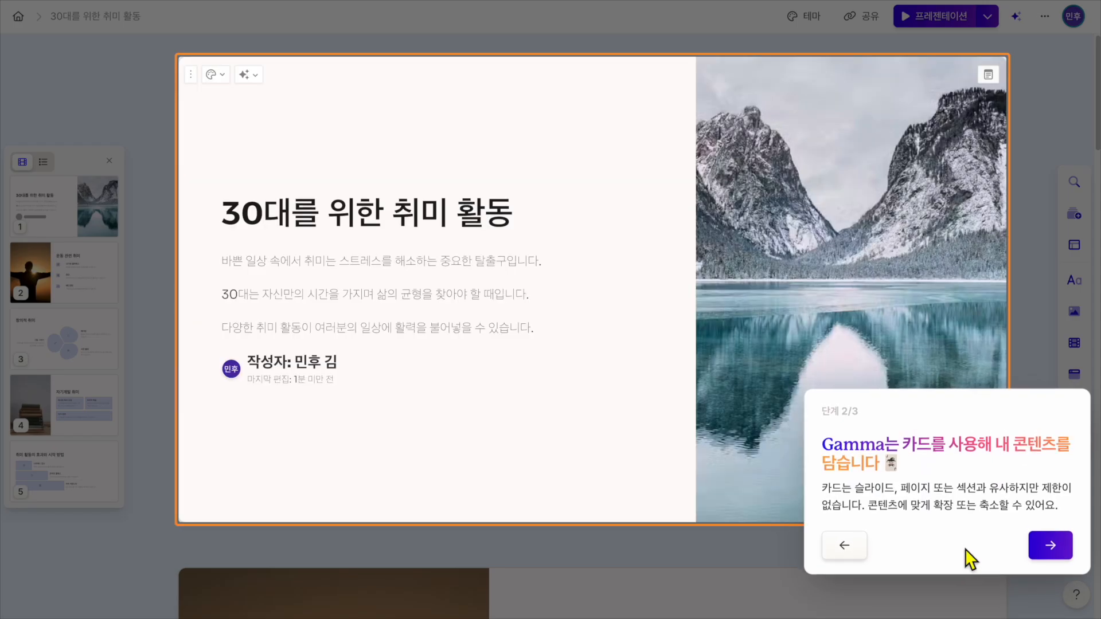
{"action": "left_click", "coordinate": [1055, 548]}
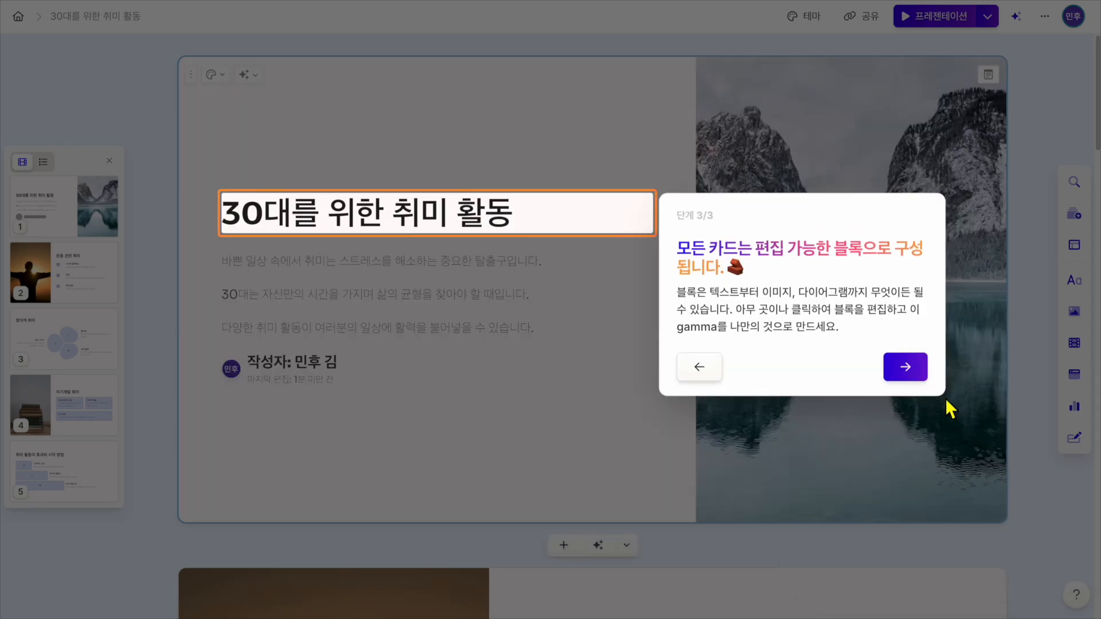
{"action": "left_click", "coordinate": [917, 371]}
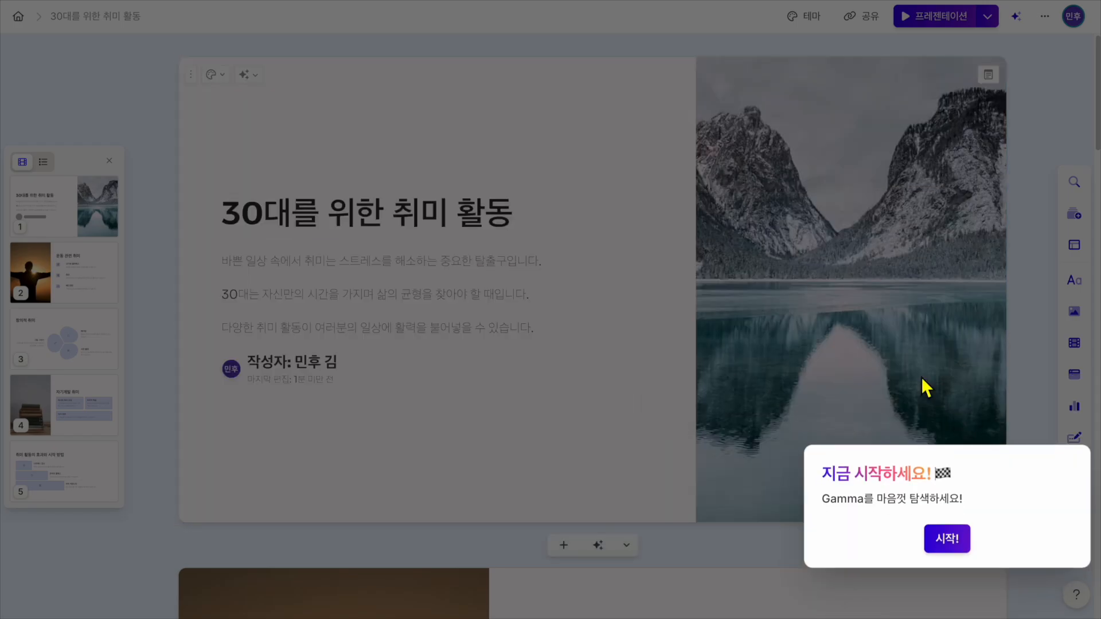
{"action": "left_click", "coordinate": [953, 544]}
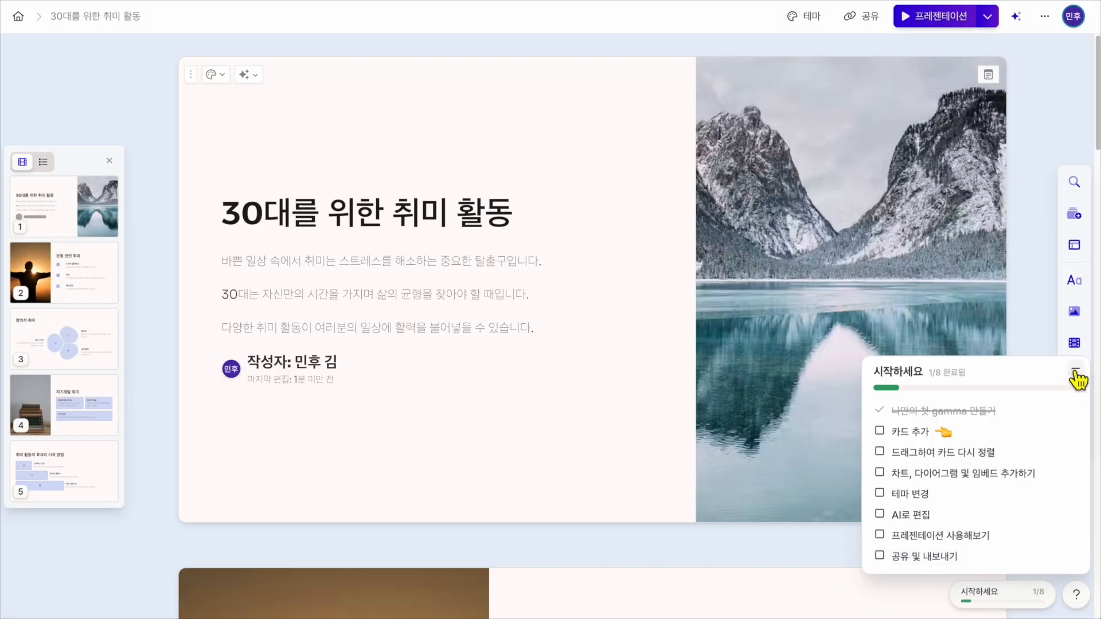
{"action": "left_click", "coordinate": [1076, 373]}
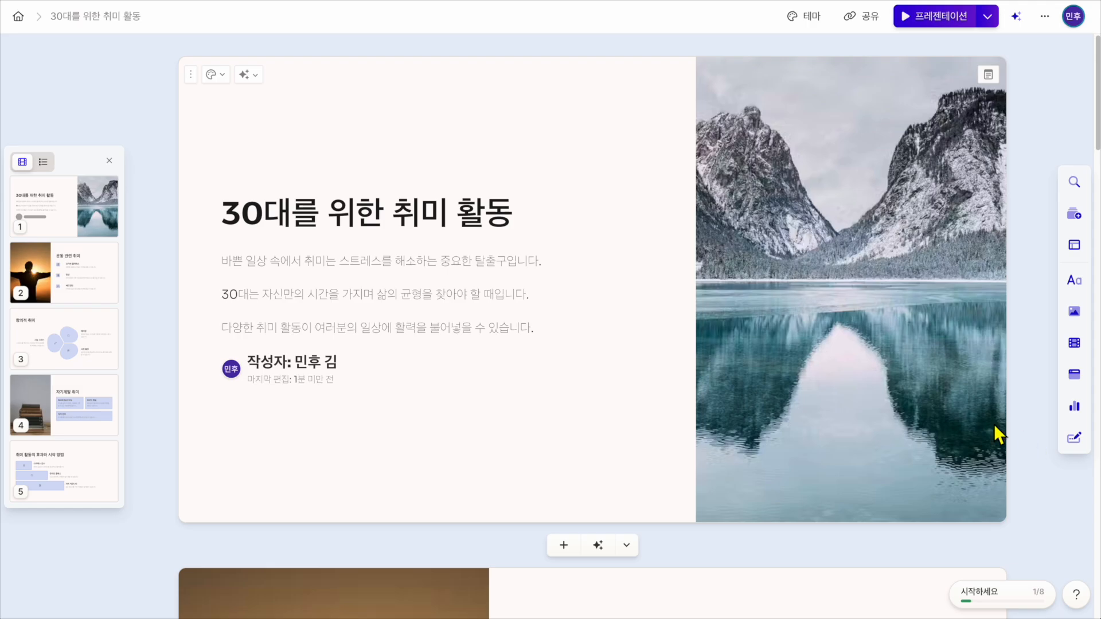
Step: Look through all five generated cards to examine their text, images and layouts
{"action": "left_click", "coordinate": [68, 271]}
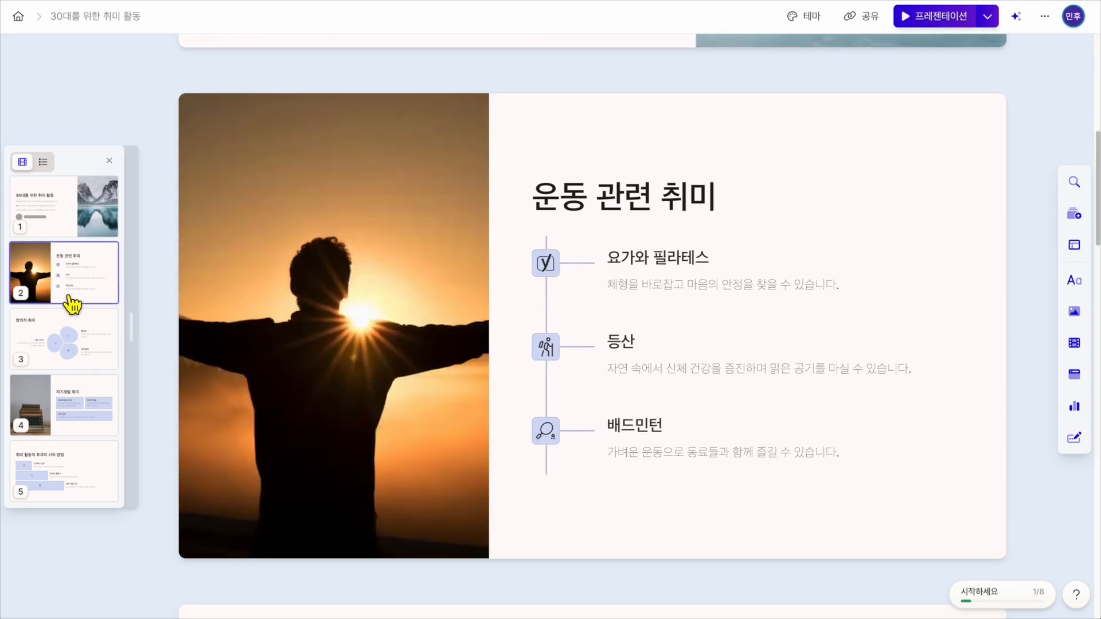
{"action": "left_click", "coordinate": [83, 341]}
{"action": "left_click", "coordinate": [87, 431]}
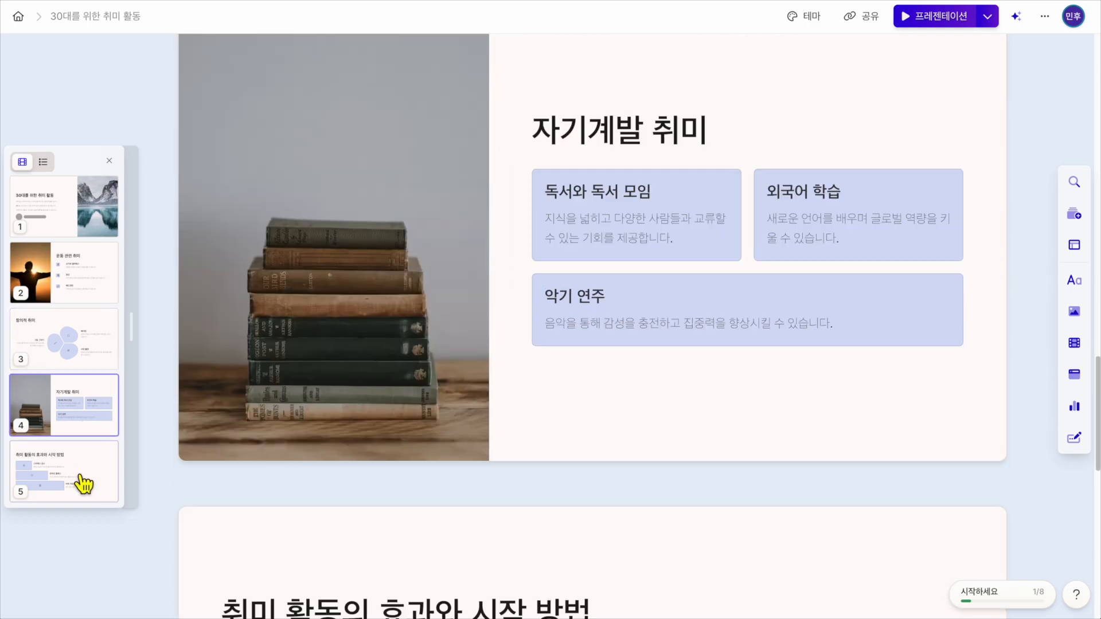
{"action": "left_click", "coordinate": [84, 485]}
{"action": "left_click", "coordinate": [69, 418]}
{"action": "left_click", "coordinate": [64, 363]}
{"action": "left_click", "coordinate": [69, 277]}
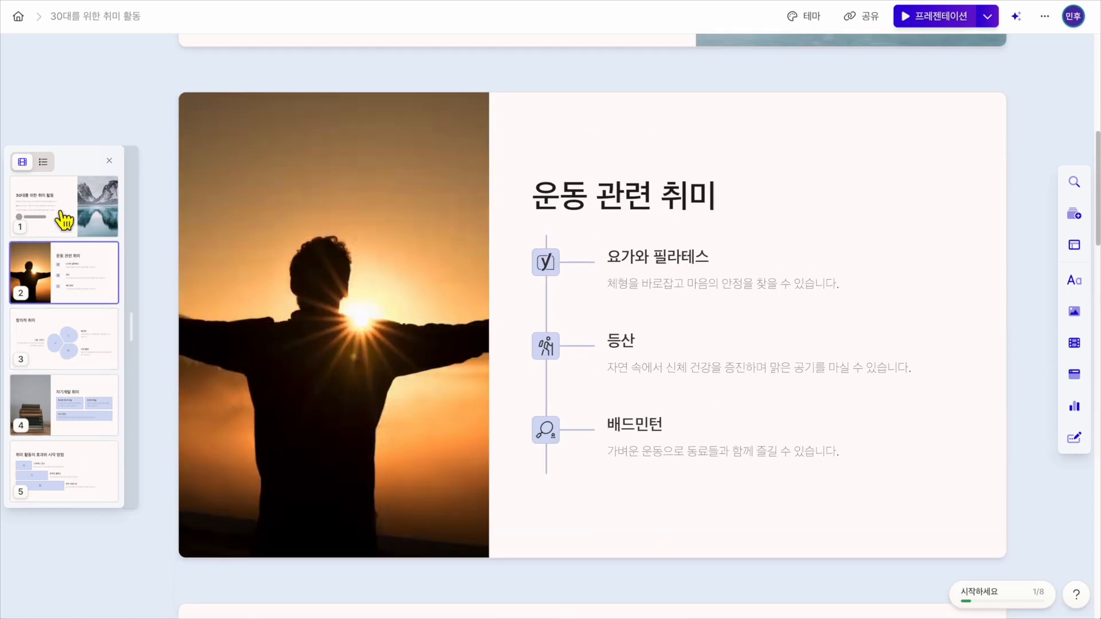
{"action": "left_click", "coordinate": [64, 221]}
{"action": "left_click", "coordinate": [76, 297]}
{"action": "left_click", "coordinate": [87, 342]}
{"action": "left_click", "coordinate": [98, 406]}
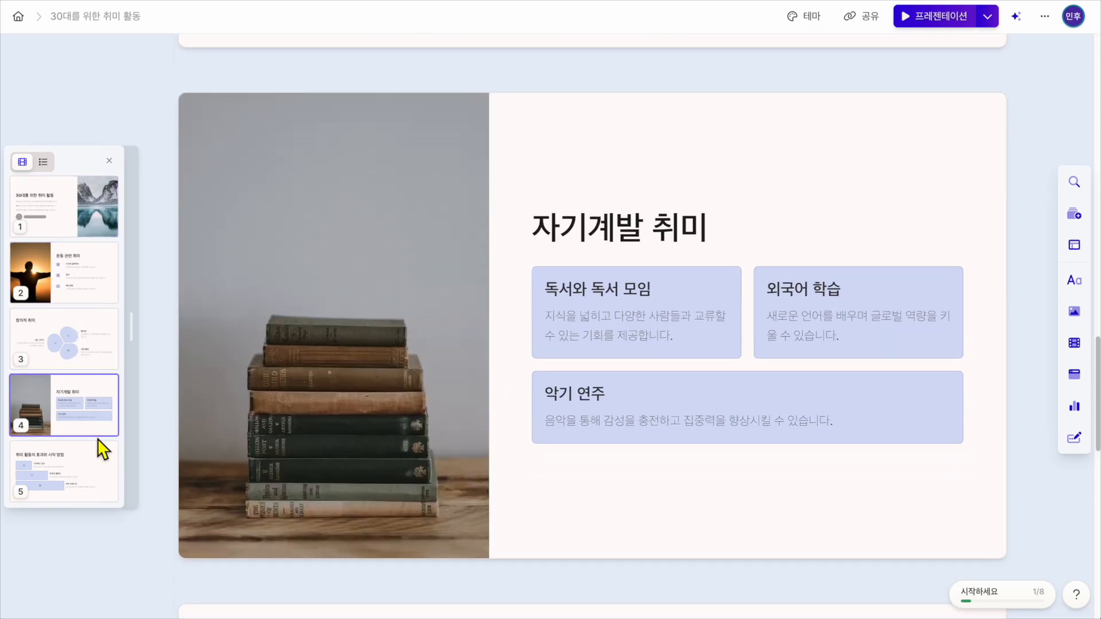
{"action": "left_click", "coordinate": [95, 453]}
{"action": "left_click", "coordinate": [81, 395]}
{"action": "left_click", "coordinate": [77, 330]}
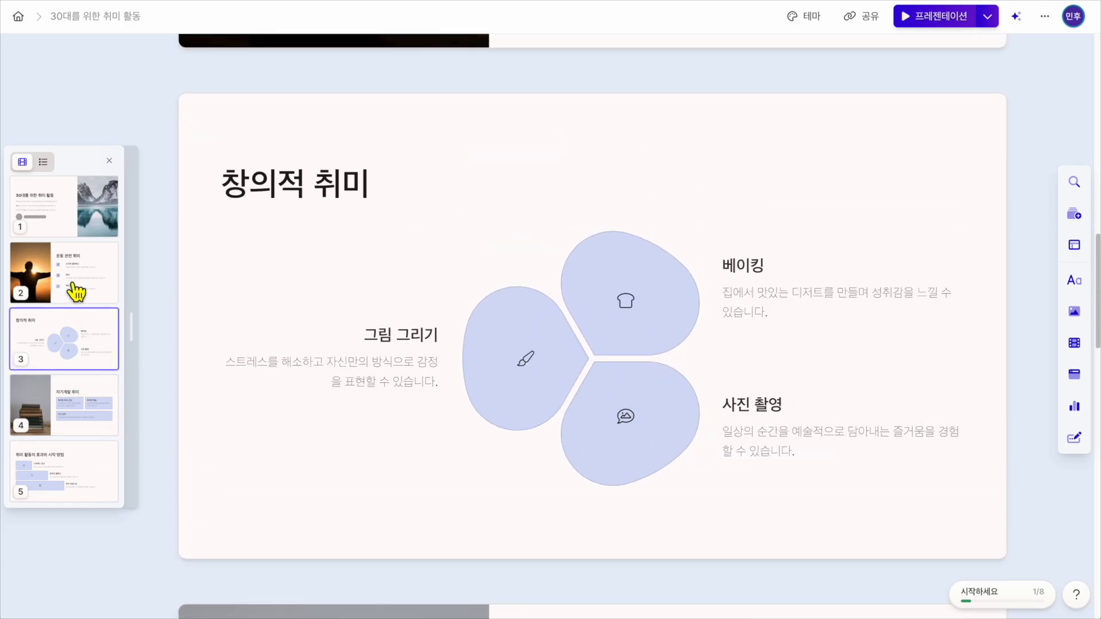
{"action": "left_click", "coordinate": [77, 291]}
{"action": "left_click", "coordinate": [70, 217]}
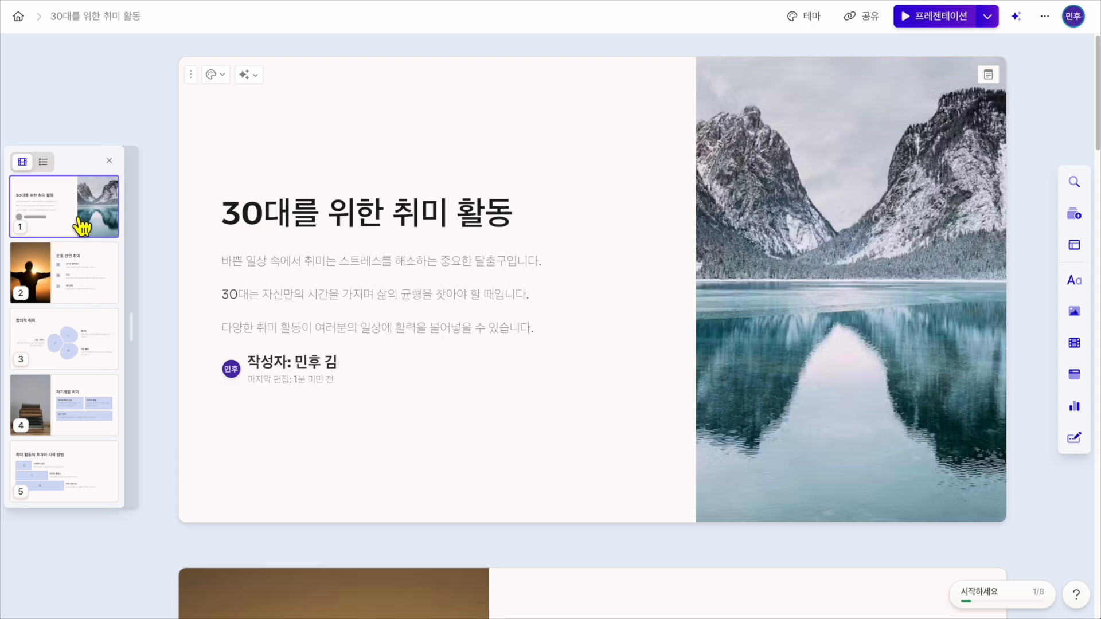
{"action": "left_click", "coordinate": [274, 267]}
{"action": "left_click", "coordinate": [335, 264]}
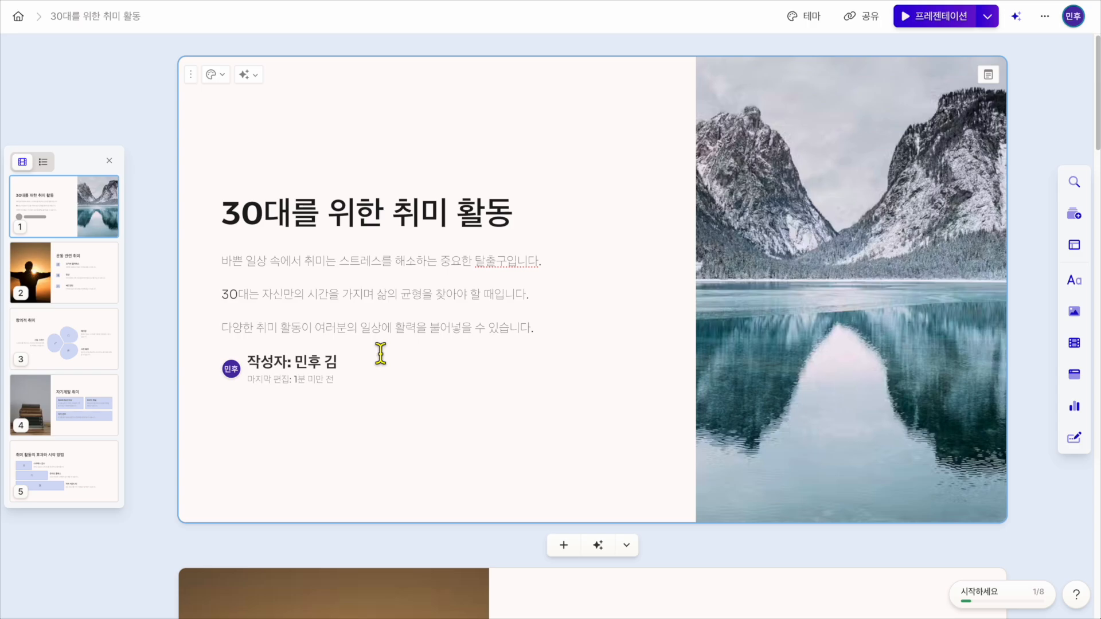
{"action": "left_click", "coordinate": [75, 413]}
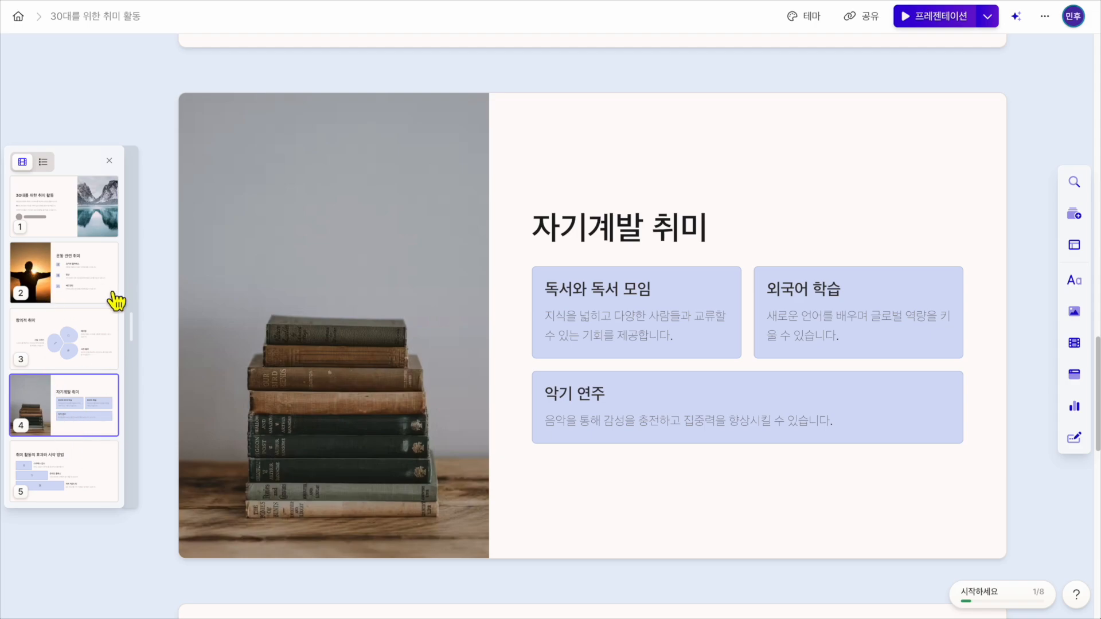
{"action": "left_click", "coordinate": [80, 228]}
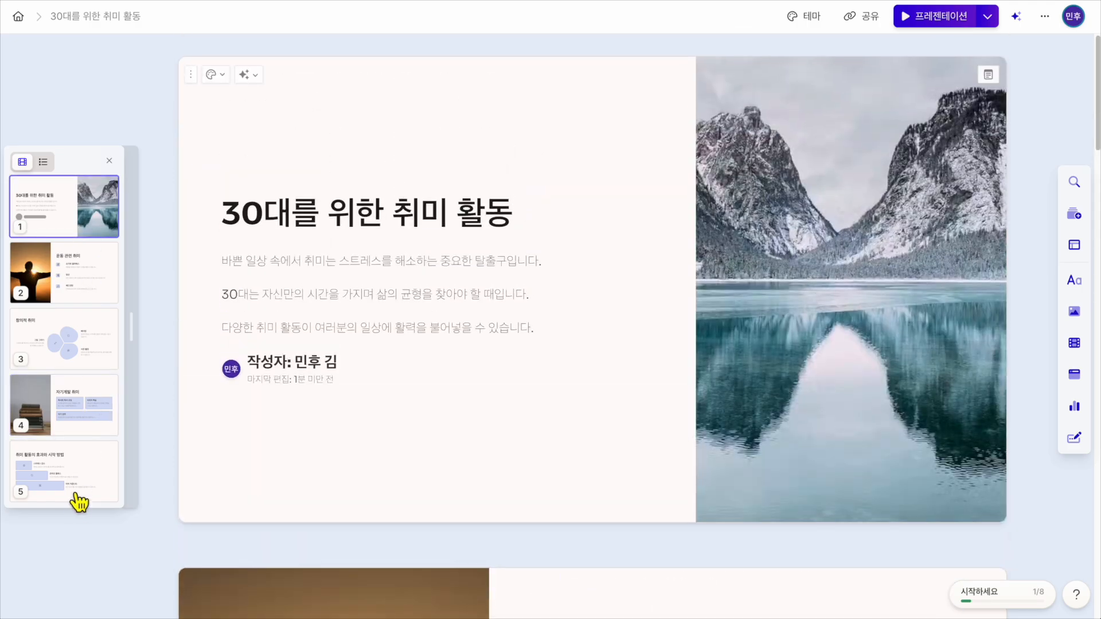
{"action": "left_click", "coordinate": [80, 494]}
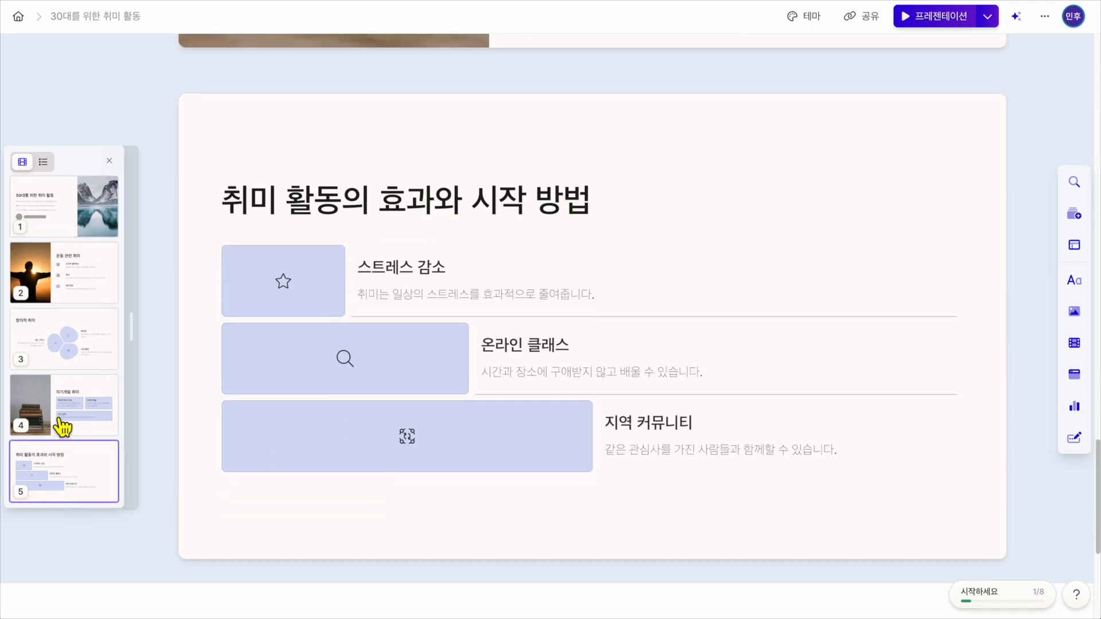
{"action": "left_click", "coordinate": [61, 424]}
{"action": "left_click", "coordinate": [81, 494]}
{"action": "left_click", "coordinate": [85, 421]}
{"action": "left_click", "coordinate": [86, 482]}
{"action": "left_click", "coordinate": [74, 406]}
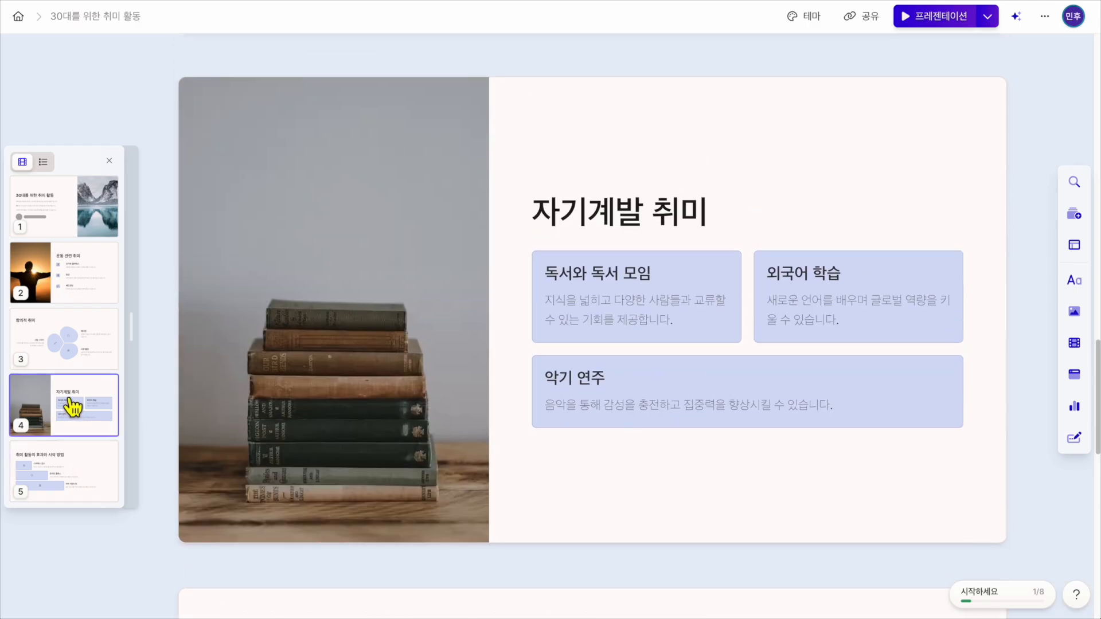
Step: Start an AI-generated card directly after the 자기계발 취미 card and enter the prompt "가상 세계 창조하기: 코딩"
{"action": "left_click", "coordinate": [84, 492]}
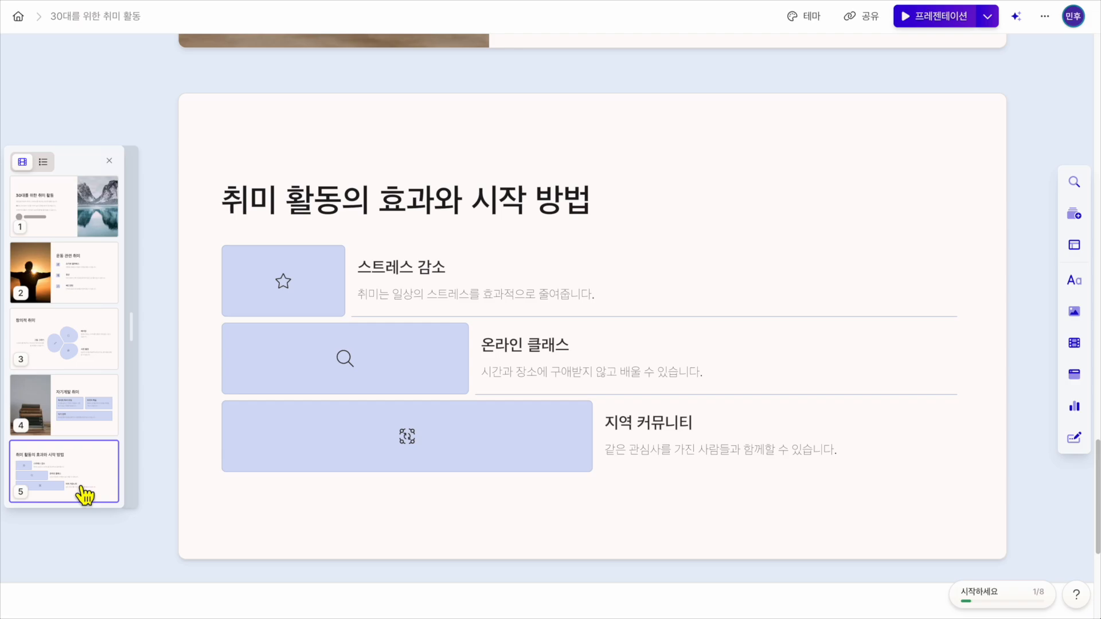
{"action": "left_click", "coordinate": [100, 414]}
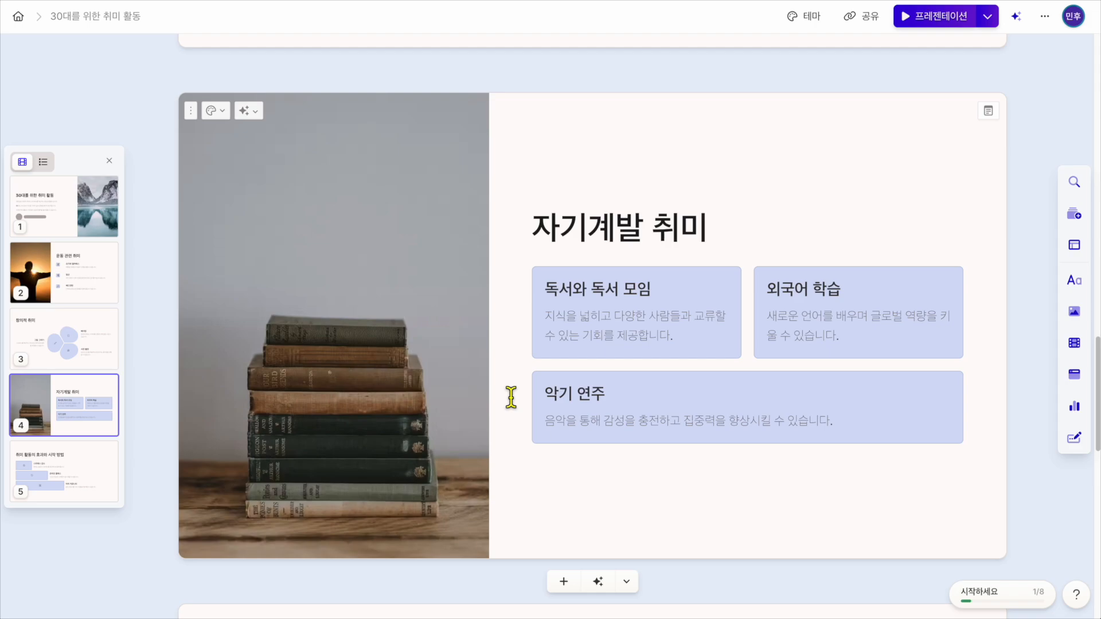
{"action": "left_click", "coordinate": [599, 582]}
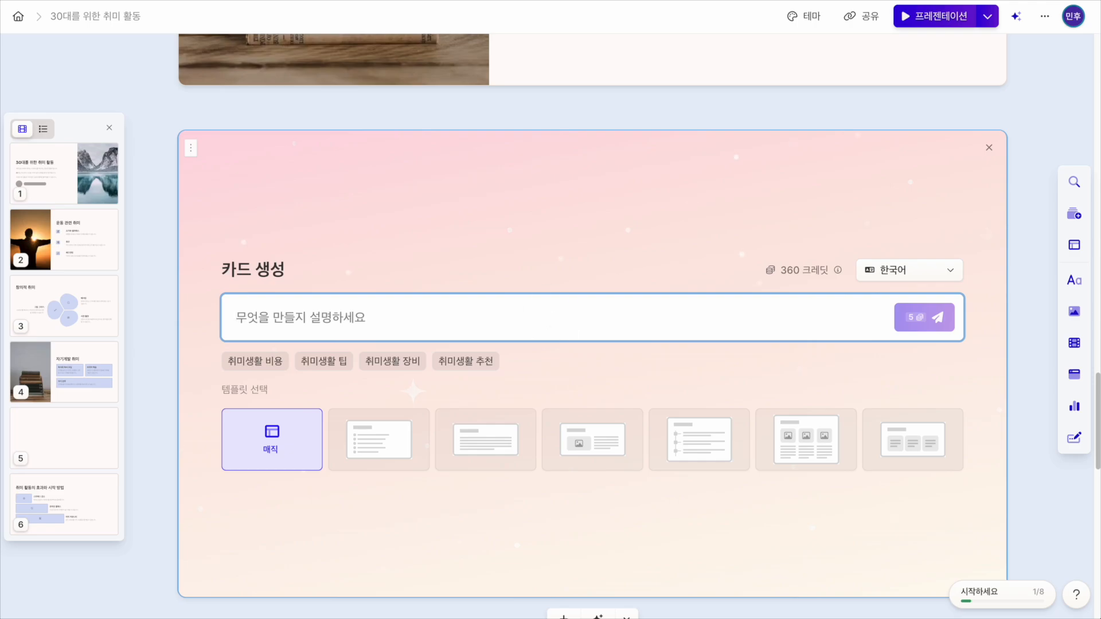
{"action": "type", "text": "가상 세계 창조하기:"}
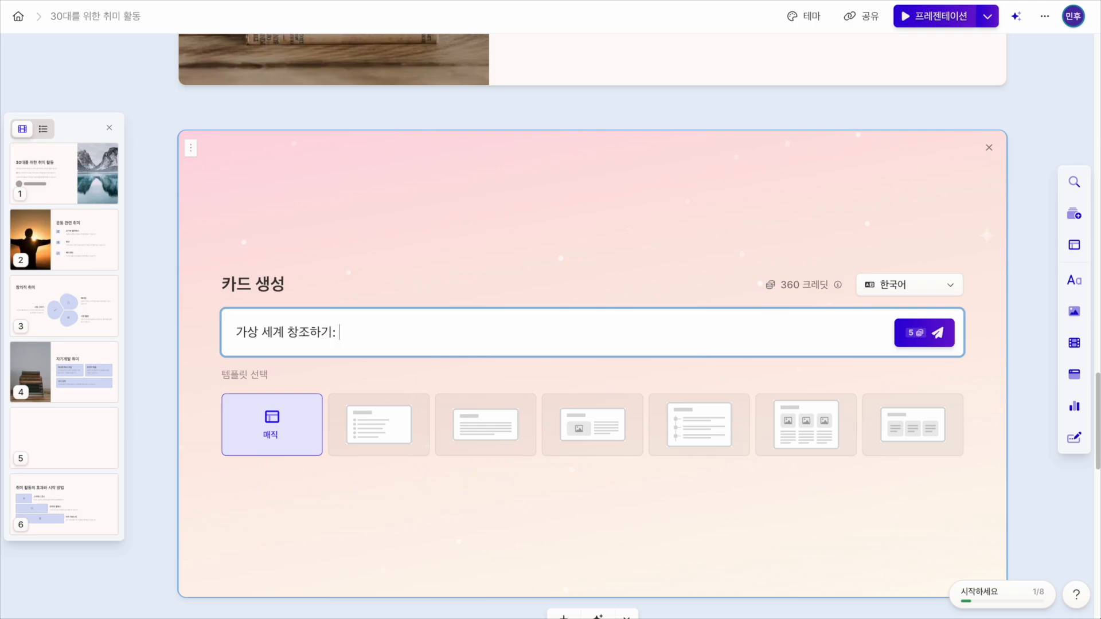
{"action": "type", "text": " 코딩"}
{"action": "left_click", "coordinate": [528, 352]}
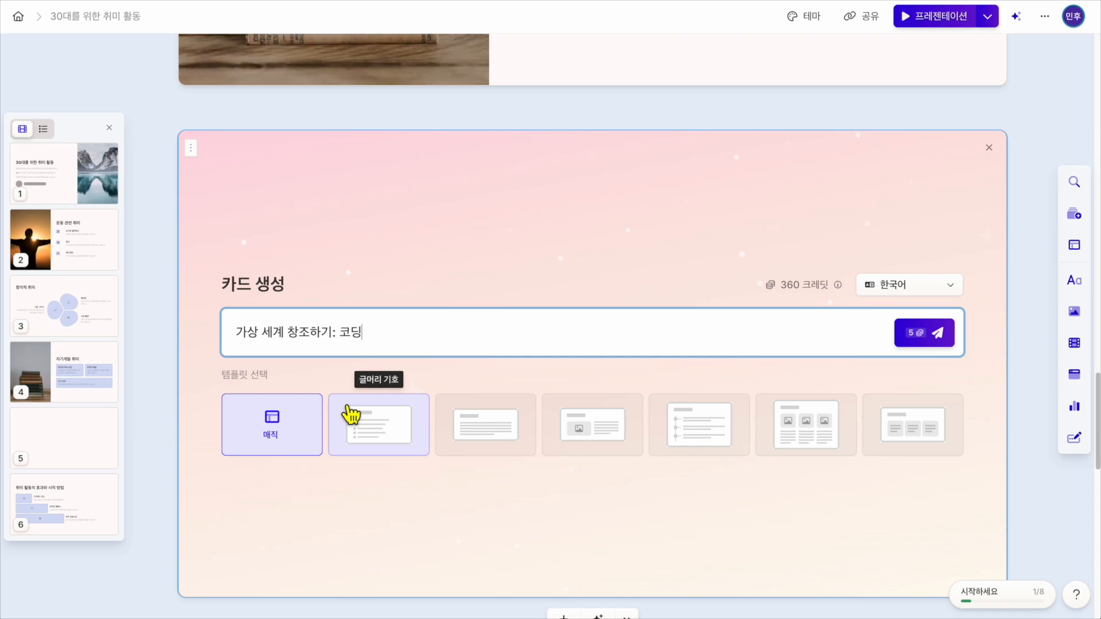
Step: Try several card templates, choose the 이미지 있는 2개의 열 template, and generate the coding card
{"action": "left_click", "coordinate": [382, 431]}
{"action": "left_click", "coordinate": [465, 431]}
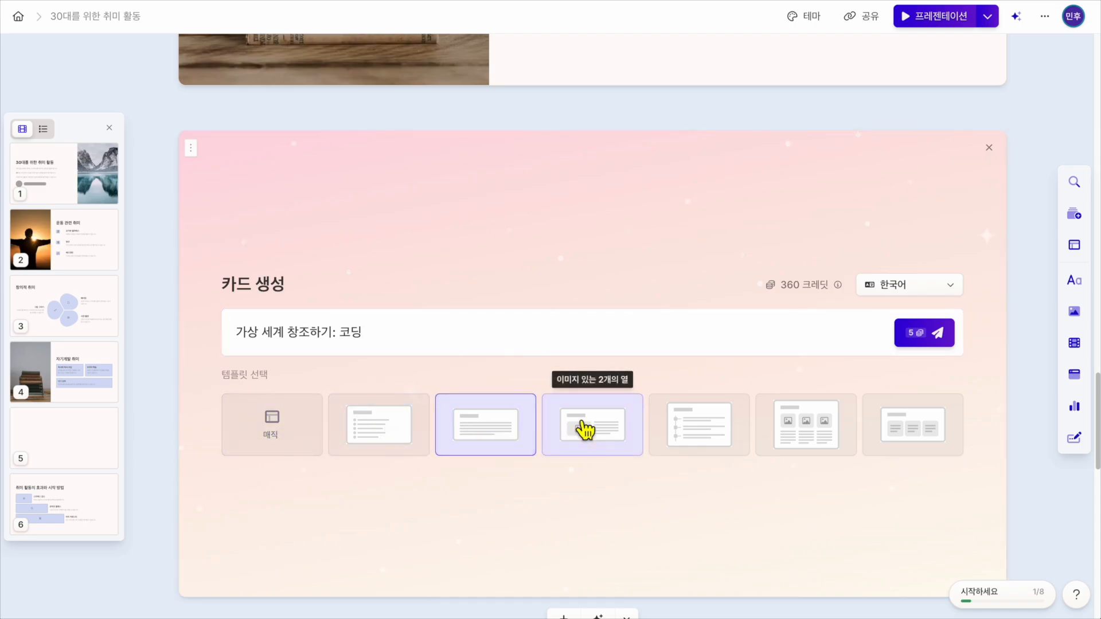
{"action": "left_click", "coordinate": [596, 430]}
{"action": "left_click", "coordinate": [686, 443]}
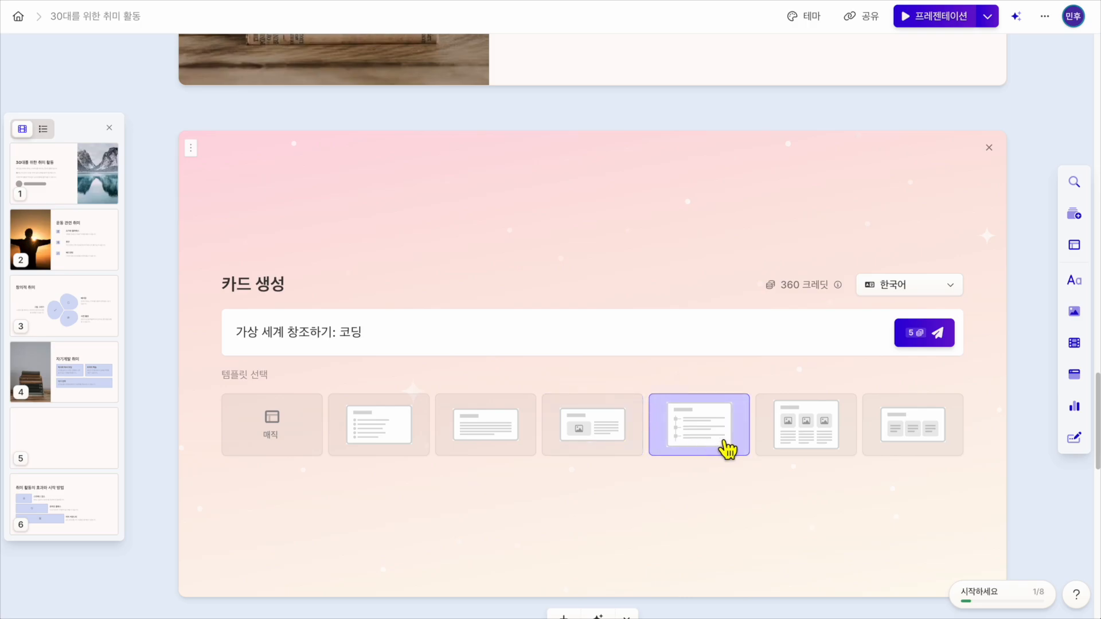
{"action": "left_click", "coordinate": [614, 448]}
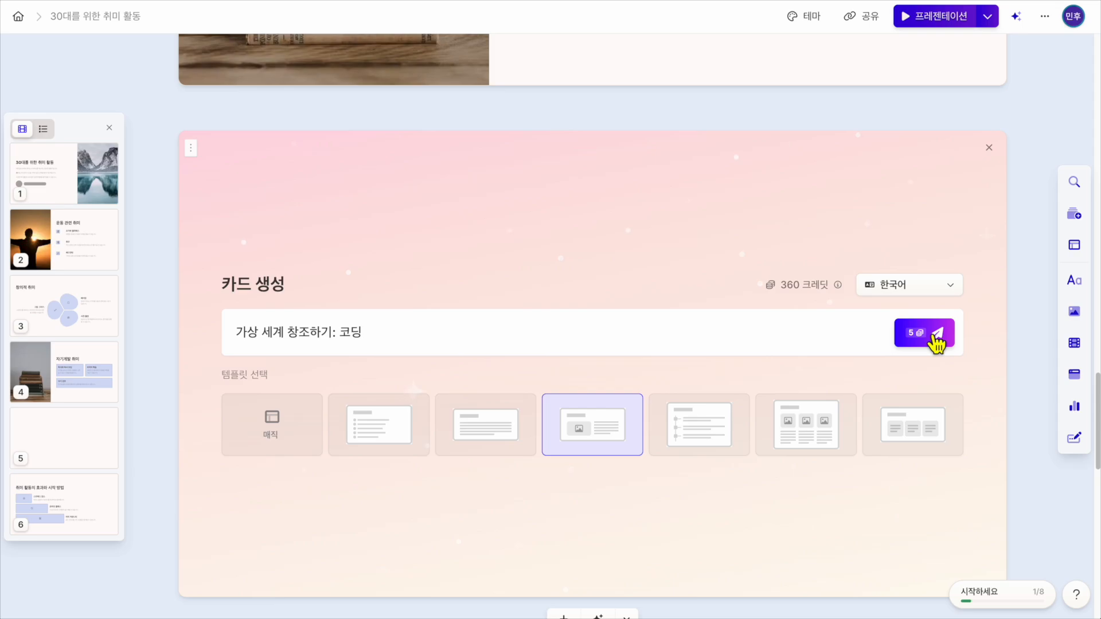
{"action": "left_click", "coordinate": [935, 337]}
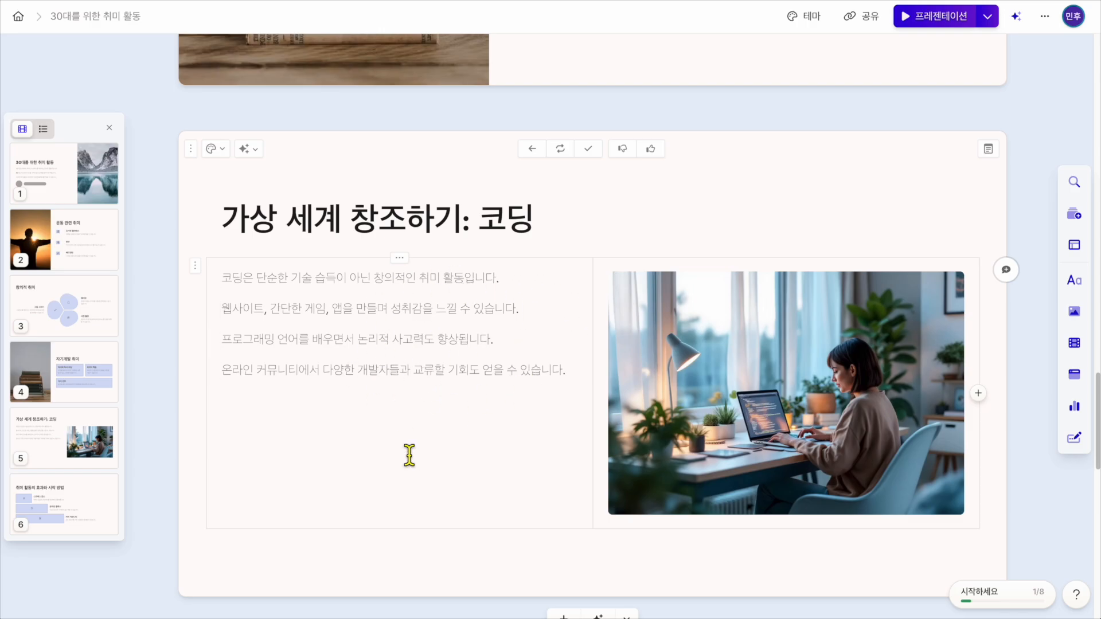
Step: Look through the presentation's other cards to compare their text, images and layouts with the new coding card
{"action": "left_click", "coordinate": [73, 519]}
{"action": "left_click", "coordinate": [69, 408]}
{"action": "left_click", "coordinate": [69, 379]}
{"action": "left_click", "coordinate": [68, 307]}
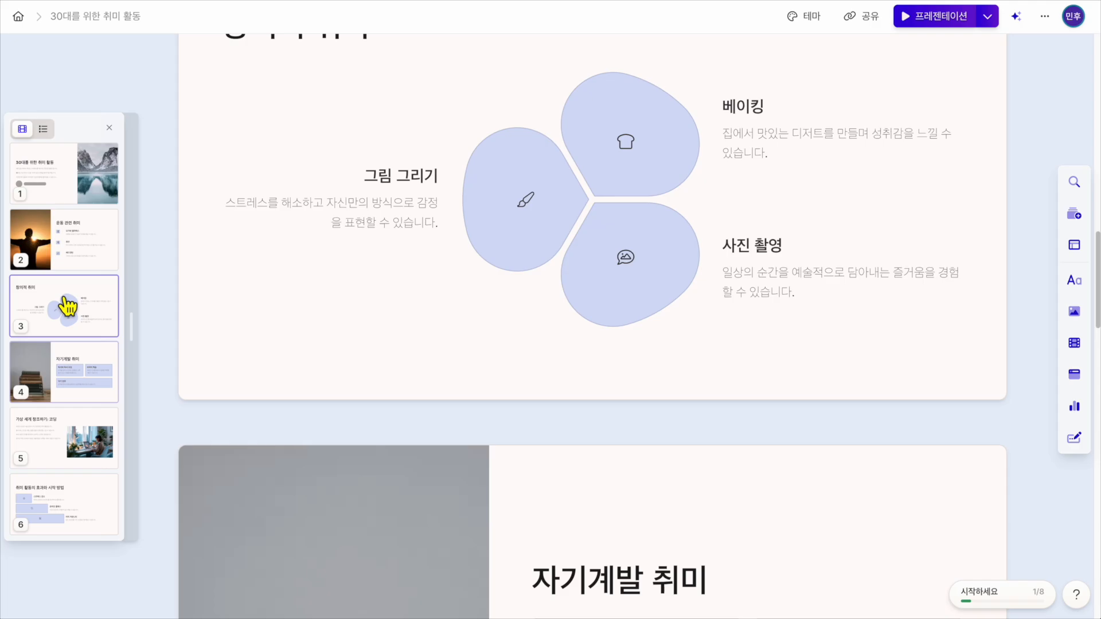
{"action": "left_click", "coordinate": [69, 253]}
{"action": "left_click", "coordinate": [67, 192]}
{"action": "left_click", "coordinate": [81, 264]}
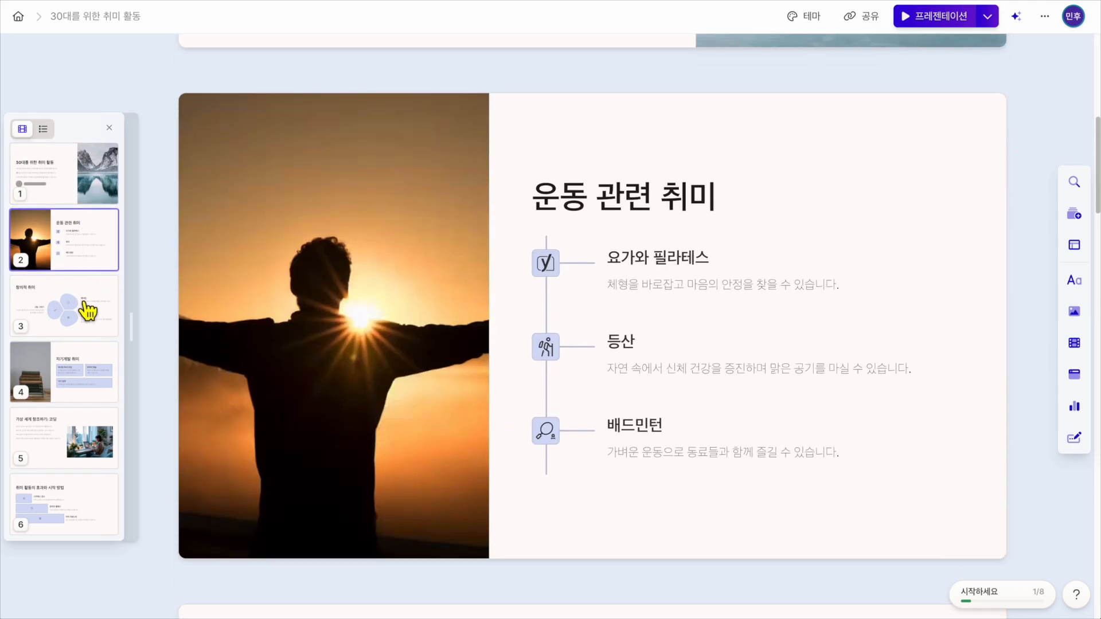
{"action": "left_click", "coordinate": [85, 304]}
{"action": "left_click", "coordinate": [88, 352]}
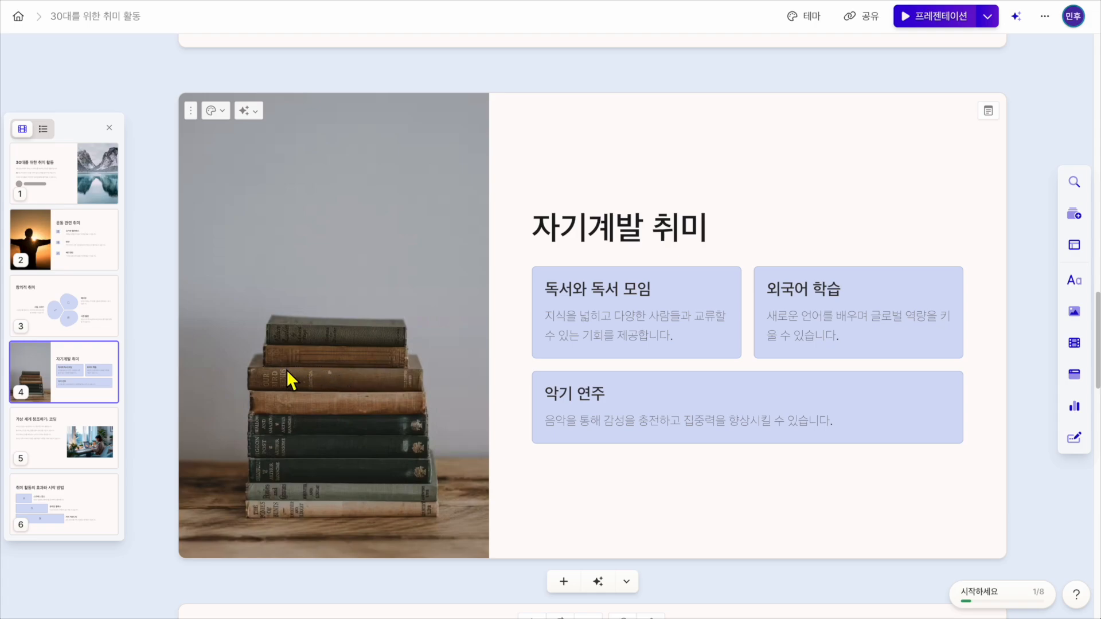
Step: Export all cards of the presentation as a PowerPoint file
{"action": "left_click", "coordinate": [1045, 18]}
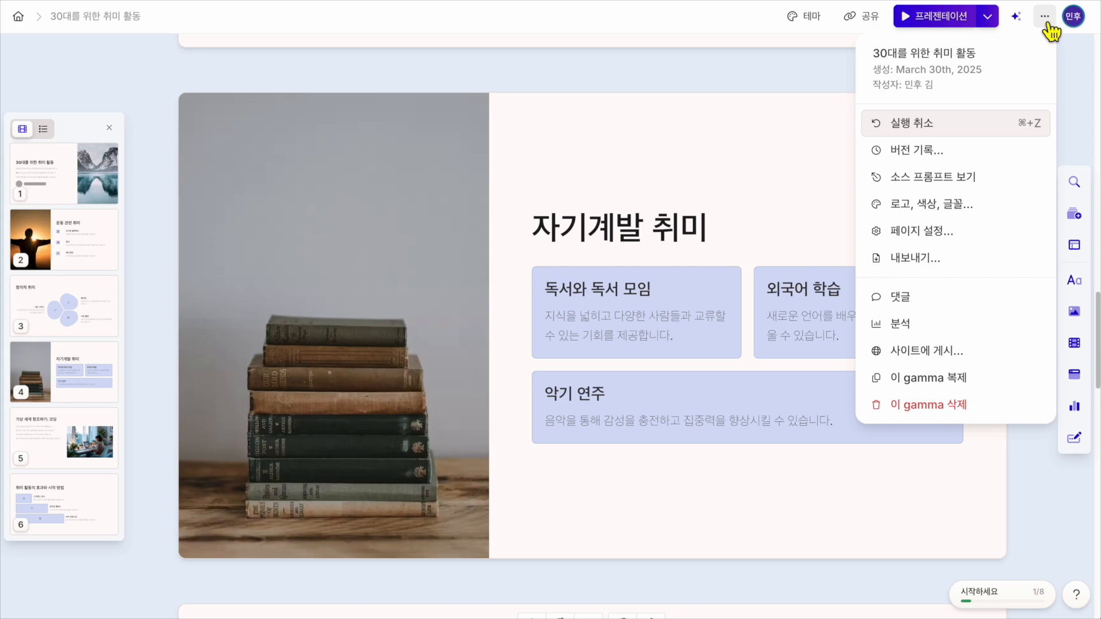
{"action": "left_click", "coordinate": [970, 264]}
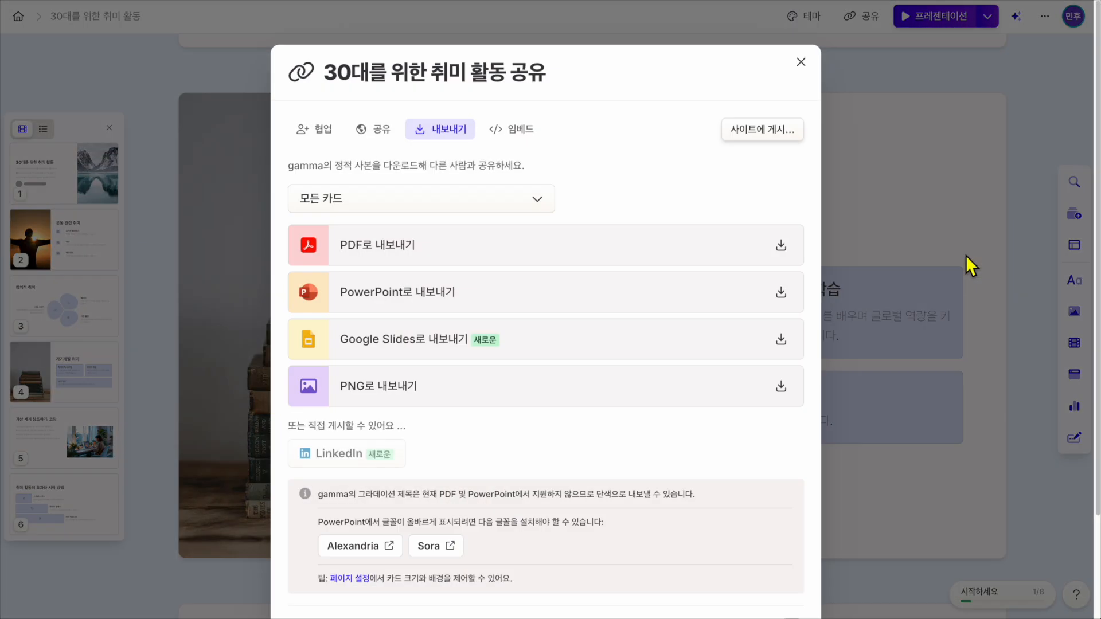
{"action": "left_click", "coordinate": [735, 297]}
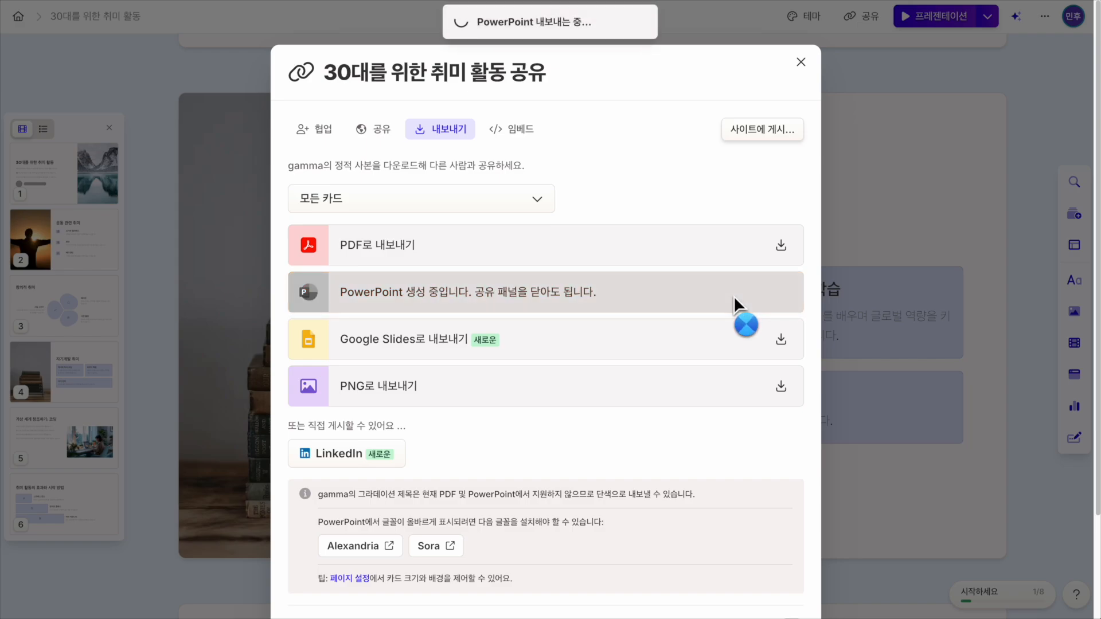